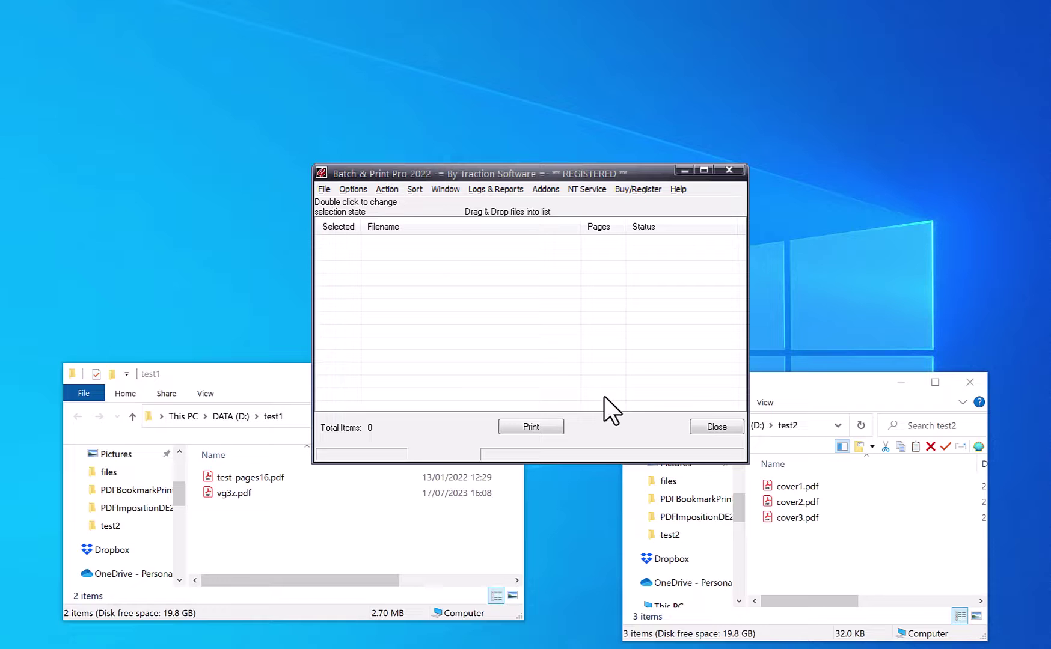
Open Directory Monitor Setup and paste D:\test1 from Explorer as the monitor directory path.
{"action": "left_click", "coordinate": [347, 190]}
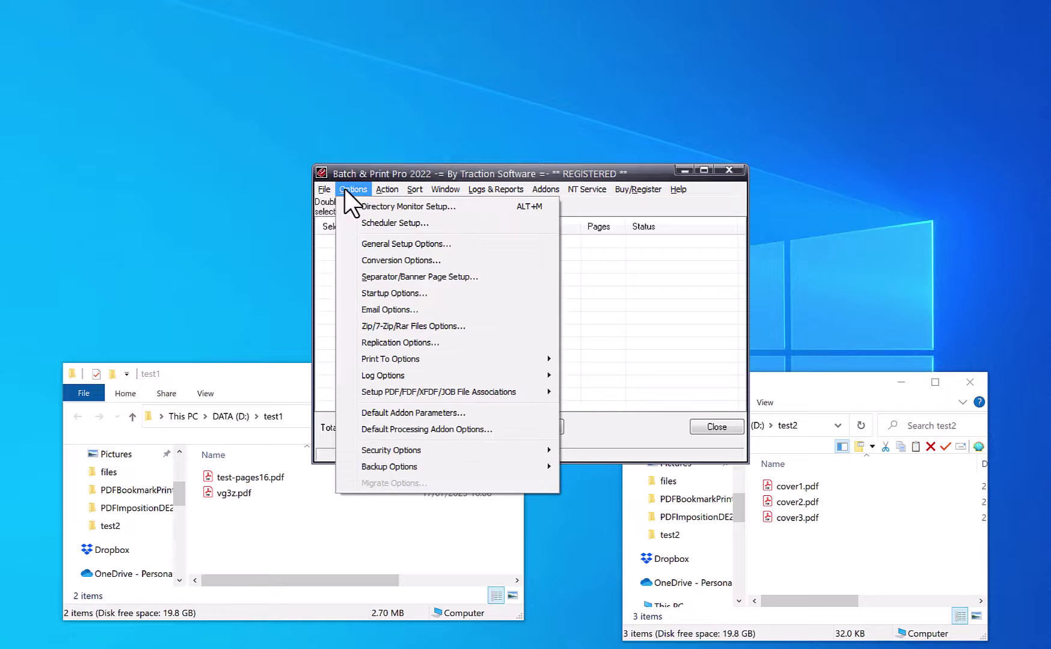
{"action": "left_click", "coordinate": [392, 207]}
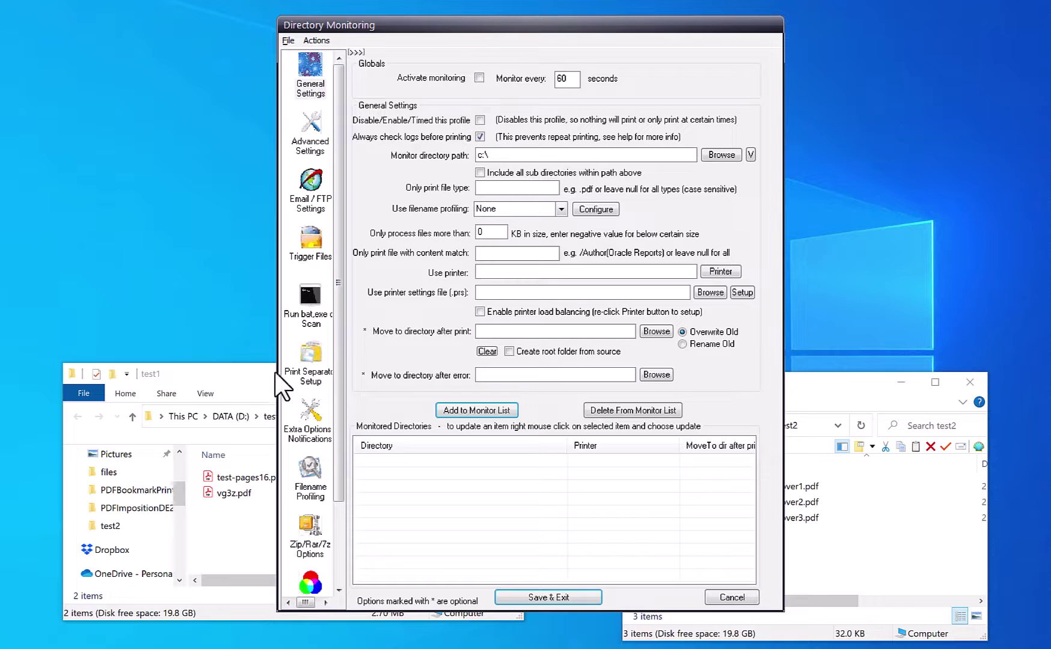
{"action": "left_click", "coordinate": [240, 373]}
{"action": "left_click", "coordinate": [894, 424]}
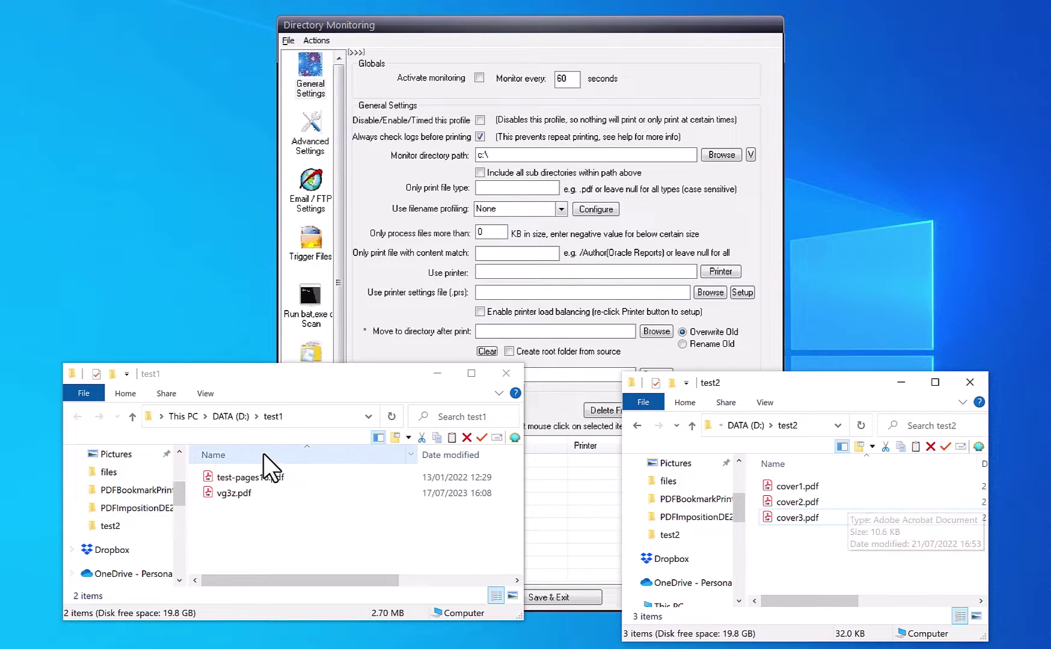
{"action": "left_click", "coordinate": [312, 415]}
{"action": "key", "text": "ctrl+c"}
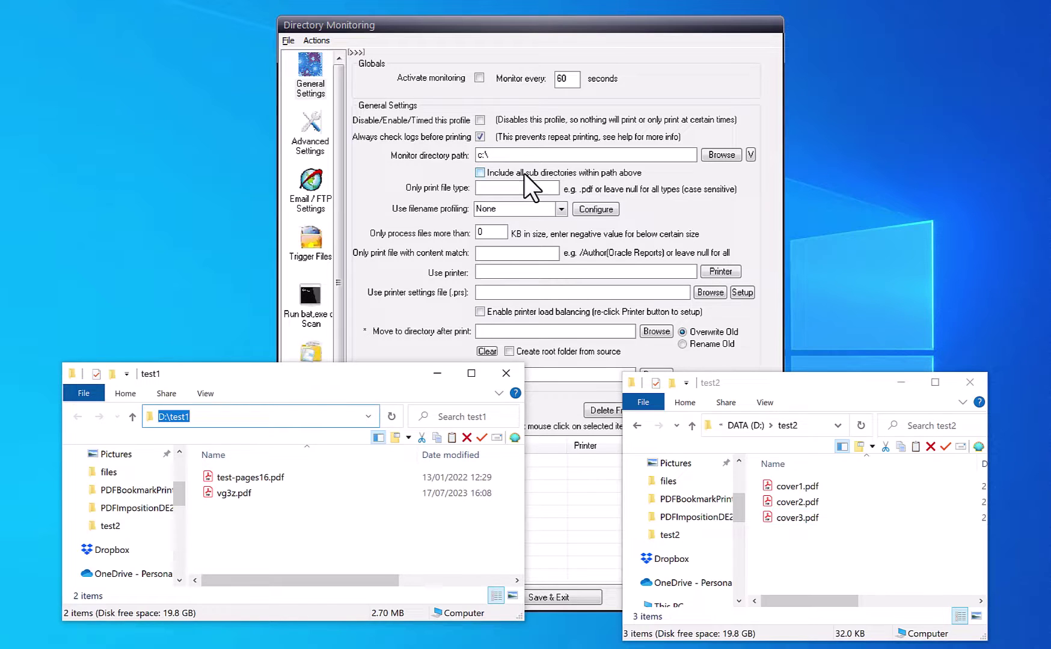
{"action": "left_click", "coordinate": [510, 155]}
{"action": "key", "text": "ctrl+a"}
{"action": "key", "text": "ctrl+v"}
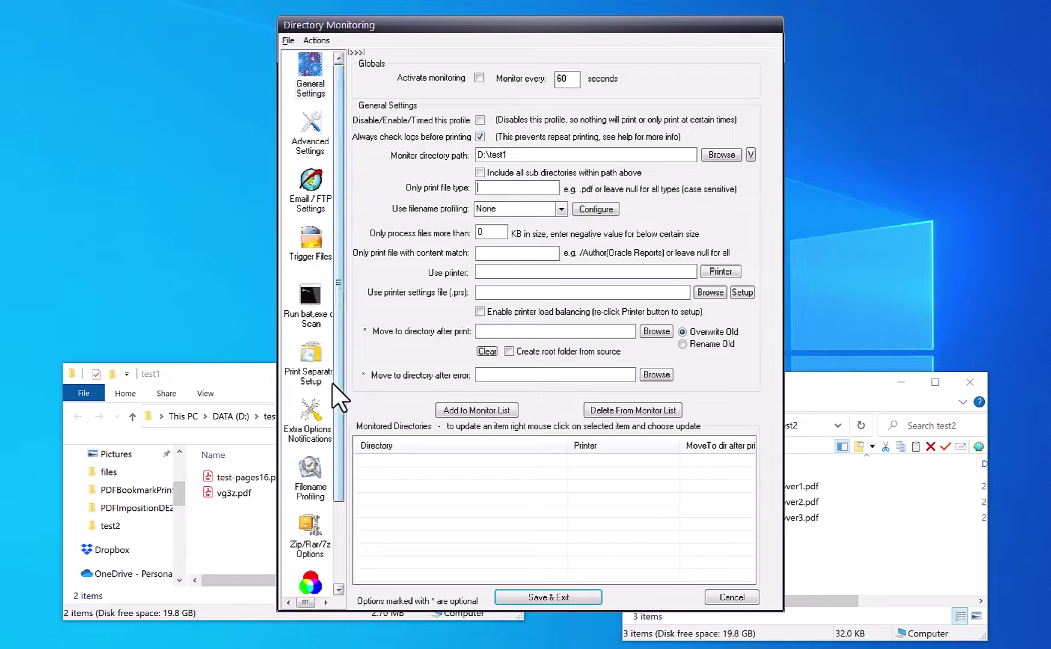
Type 'test' into the file type filter, then clear the filter again.
{"action": "left_click", "coordinate": [257, 377]}
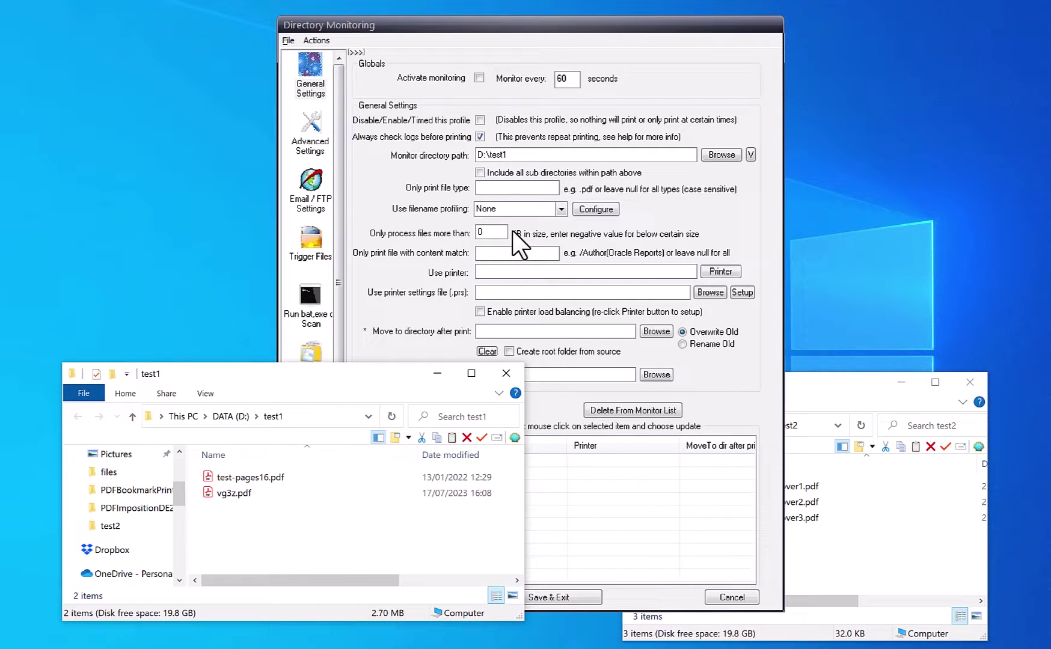
{"action": "left_click", "coordinate": [521, 191]}
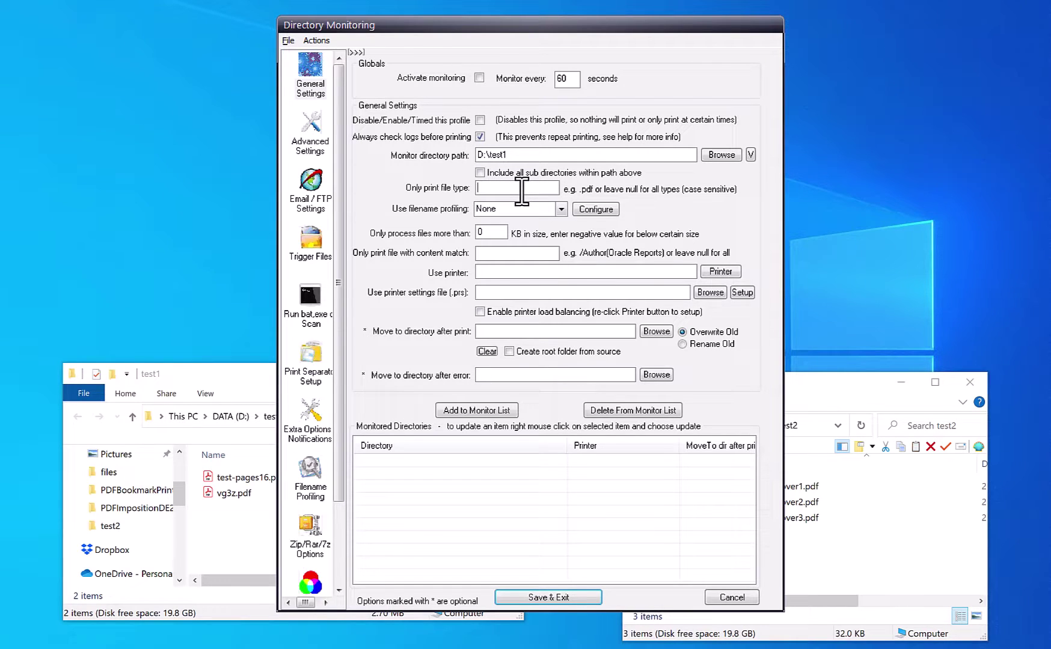
{"action": "type", "text": "test"}
{"action": "left_click", "coordinate": [229, 529]}
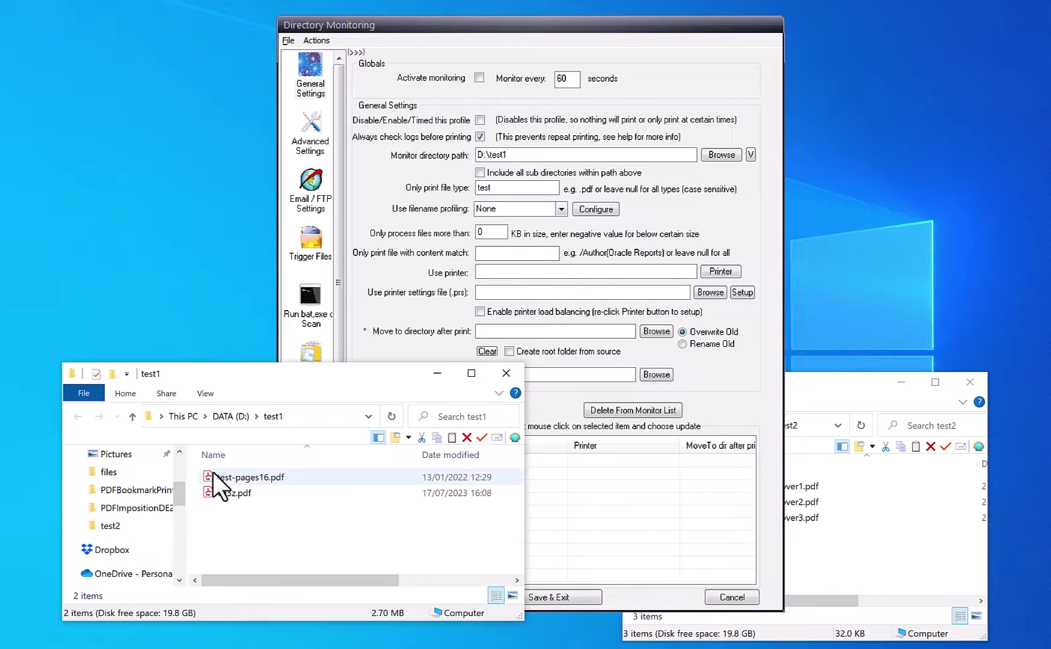
{"action": "double_click", "coordinate": [505, 188]}
{"action": "key", "text": "BackSpace"}
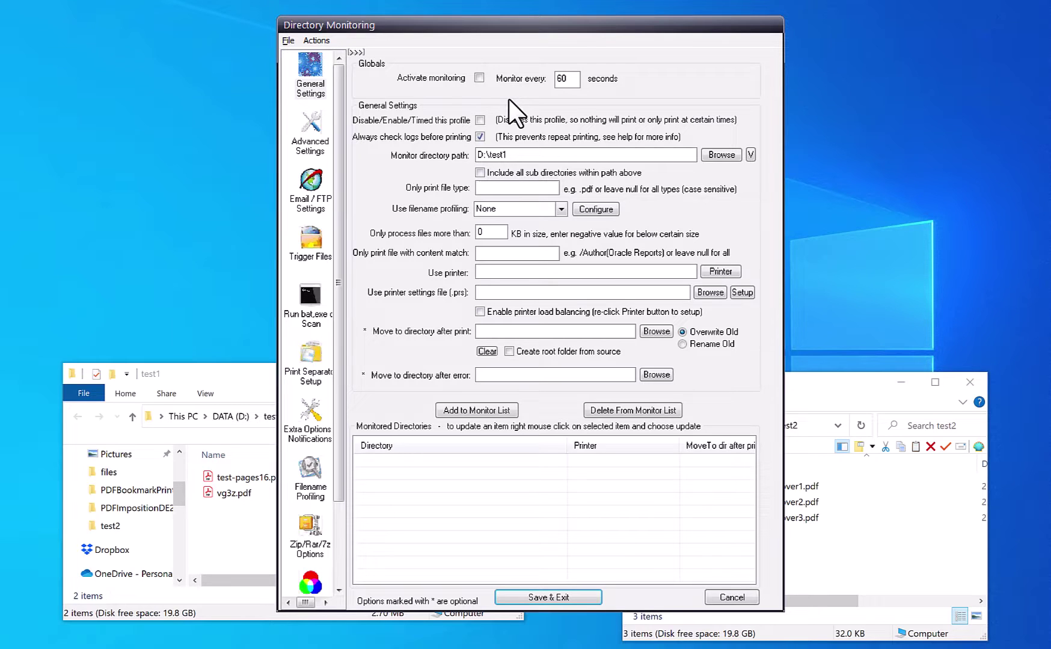
Set the check interval to 10 seconds and add D:\test1 with RICOH IM C4500 PCL 6 to the monitor list.
{"action": "double_click", "coordinate": [565, 77]}
{"action": "type", "text": "10"}
{"action": "left_click", "coordinate": [720, 272]}
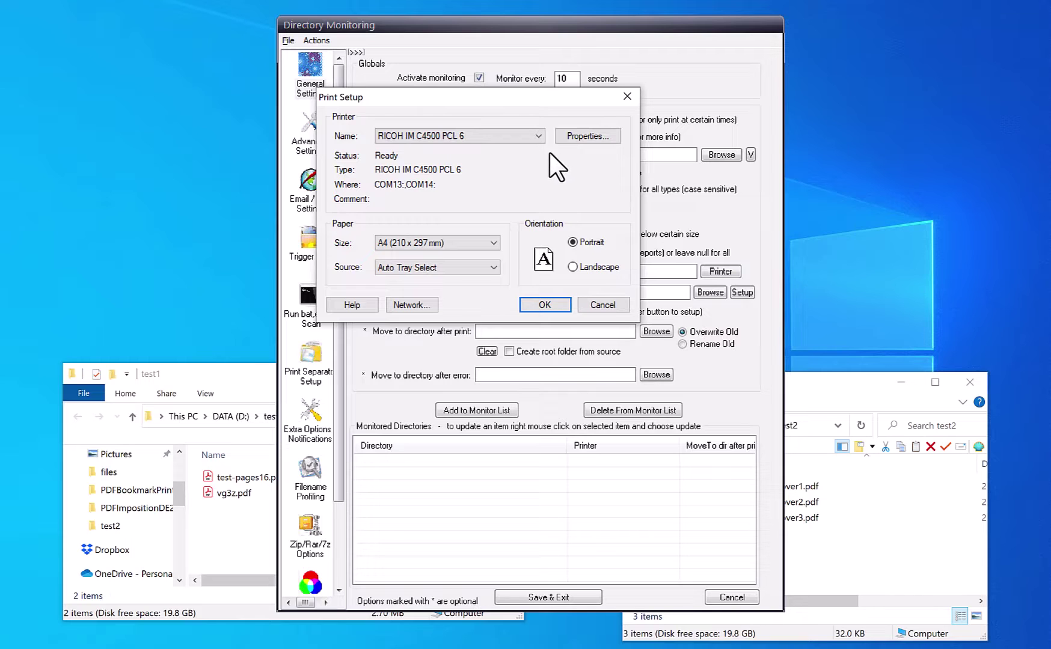
{"action": "left_click", "coordinate": [543, 136]}
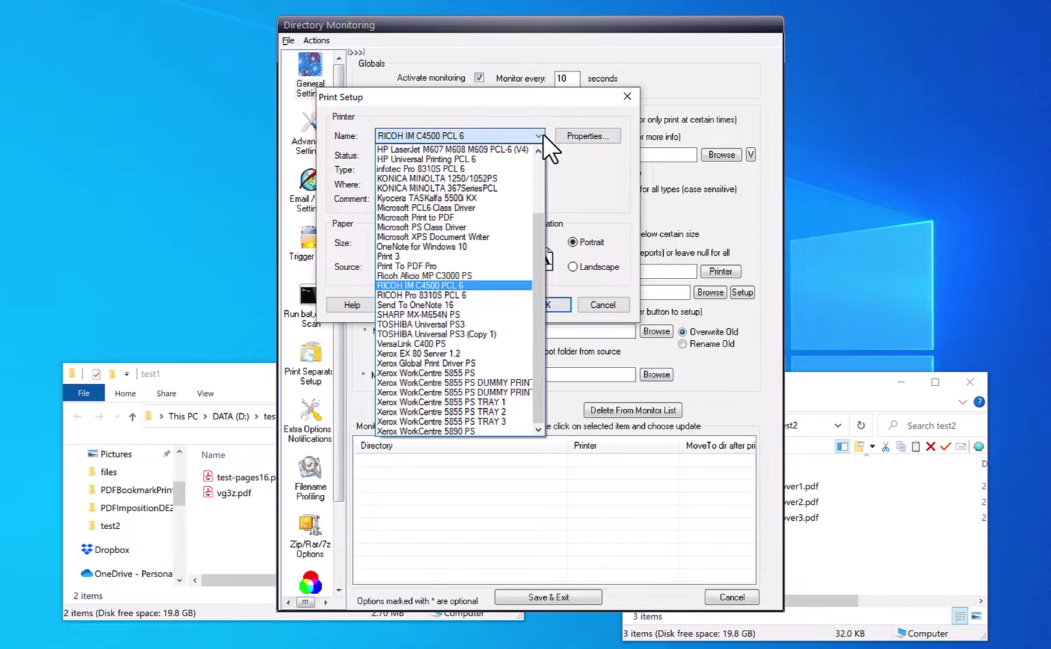
{"action": "left_click", "coordinate": [544, 136]}
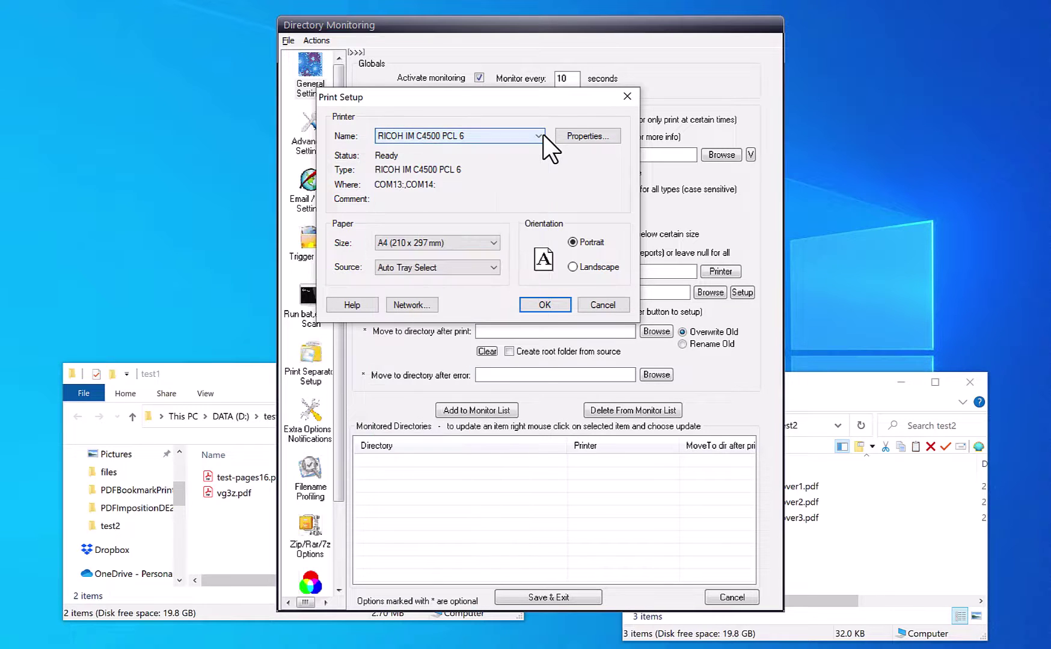
{"action": "left_click", "coordinate": [544, 304]}
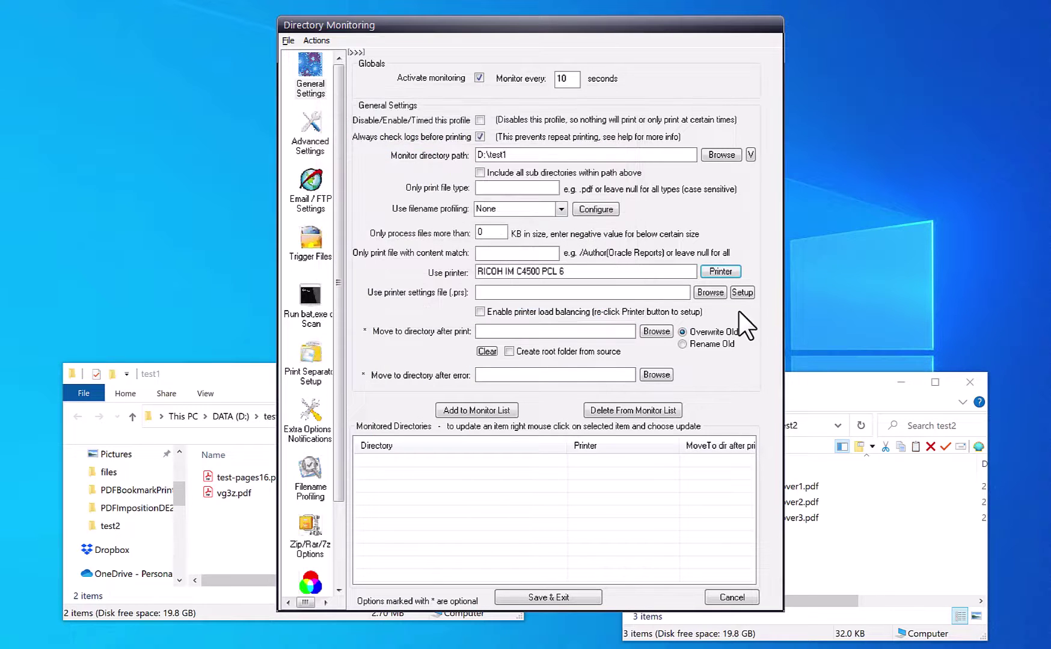
{"action": "left_click", "coordinate": [488, 411]}
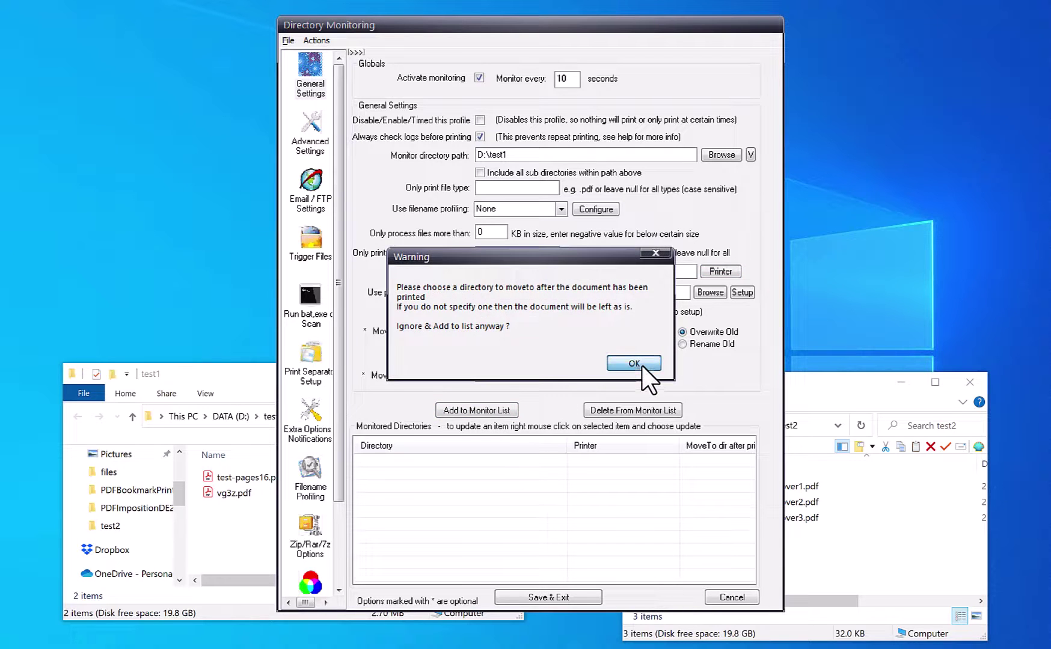
{"action": "left_click", "coordinate": [637, 363]}
Change the path to D:\test2 and add it to the monitor list with RICOH Pro 8310S PCL 6.
{"action": "left_click", "coordinate": [871, 381]}
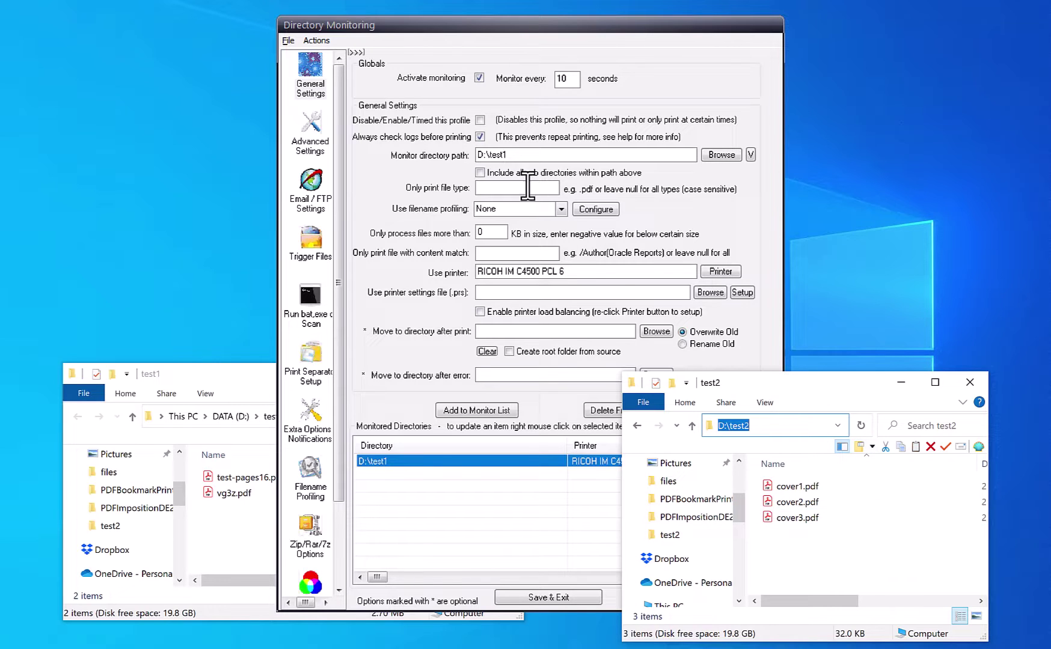
{"action": "left_click_drag", "start_coordinate": [516, 155], "coordinate": [483, 157]}
{"action": "type", "text": "\\test2"}
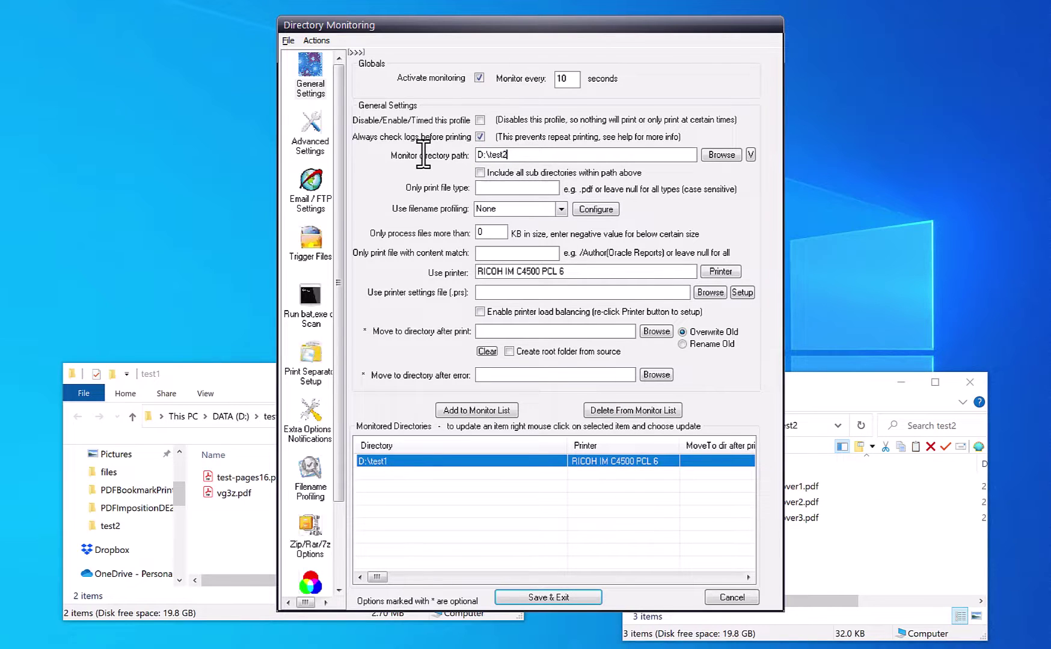
{"action": "left_click", "coordinate": [711, 274]}
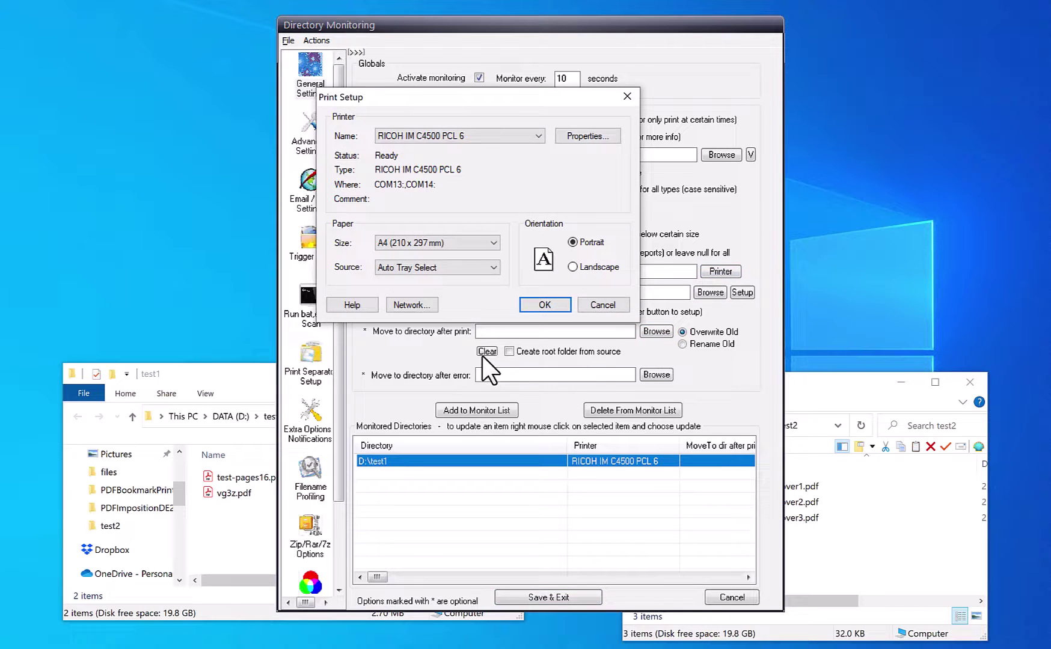
{"action": "left_click", "coordinate": [538, 136]}
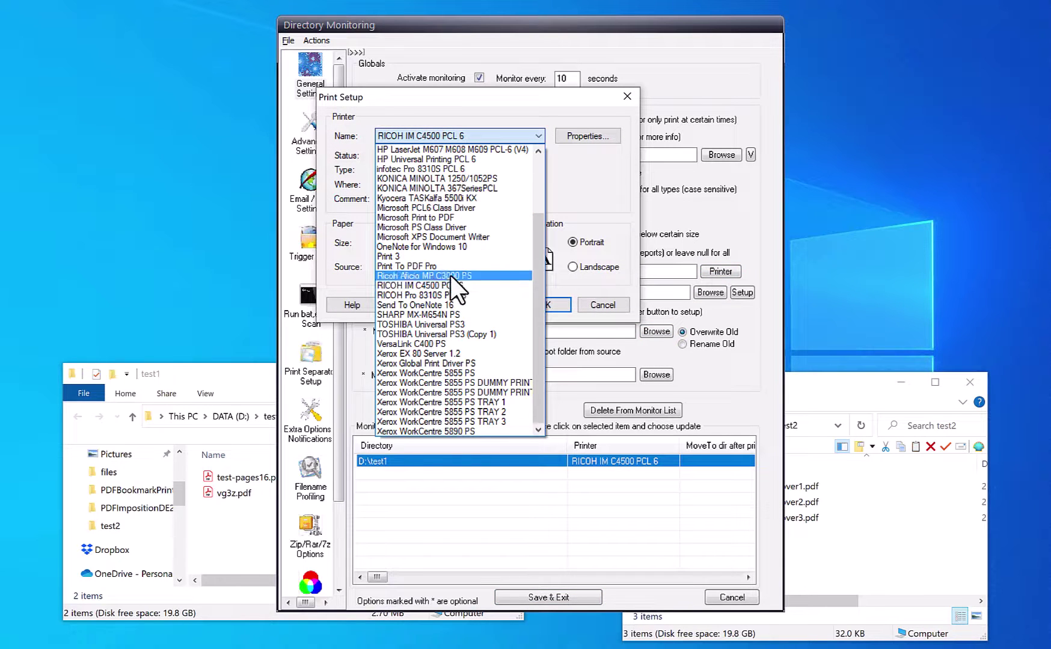
{"action": "left_click", "coordinate": [456, 290]}
{"action": "left_click", "coordinate": [544, 305]}
{"action": "left_click", "coordinate": [482, 411]}
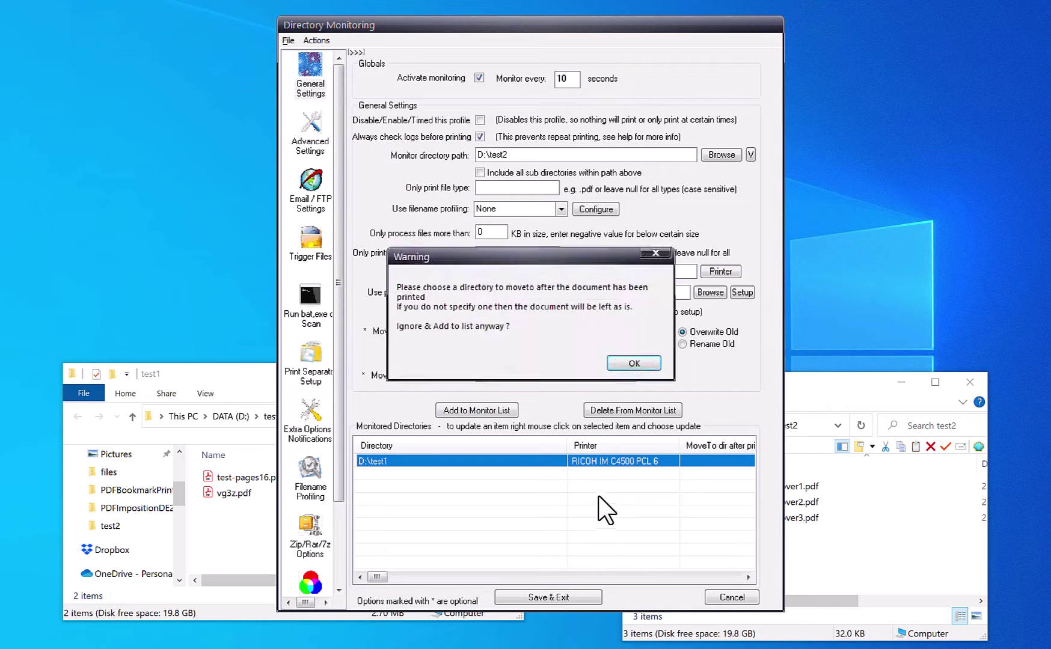
{"action": "left_click", "coordinate": [637, 364]}
Review the D:\test1 and D:\test2 entries, then Save & Exit the monitoring setup.
{"action": "left_click", "coordinate": [438, 460]}
{"action": "left_click", "coordinate": [438, 460]}
{"action": "left_click", "coordinate": [431, 474]}
{"action": "left_click", "coordinate": [440, 462]}
{"action": "left_click", "coordinate": [565, 597]}
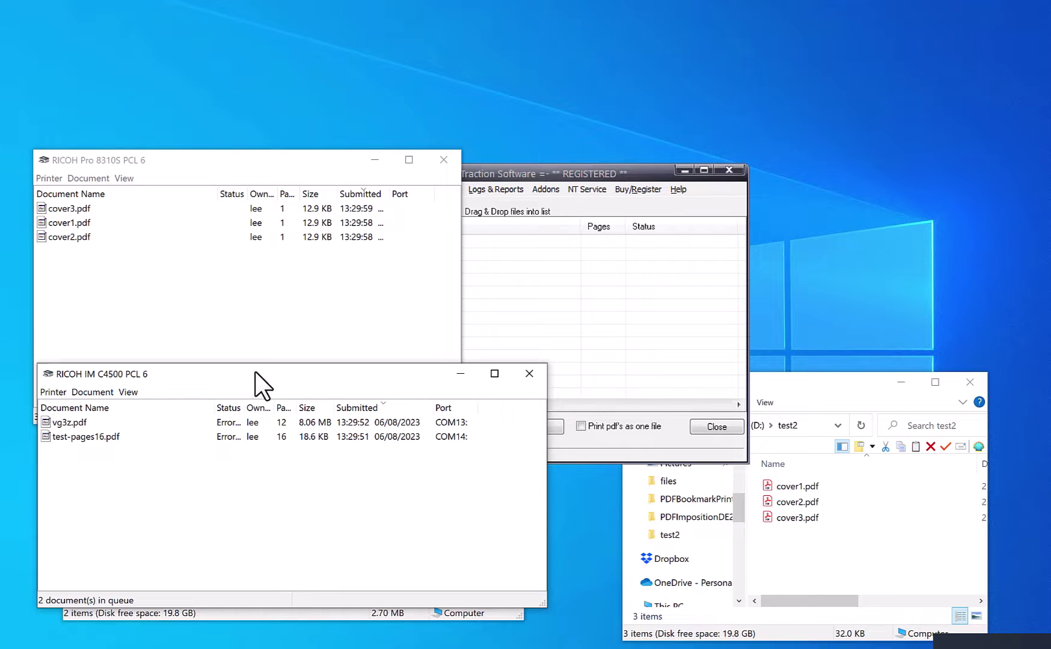
Sort the RICOH Pro and RICOH IM C4500 queues by the Submitted column.
{"action": "left_click_drag", "start_coordinate": [249, 378], "coordinate": [246, 292]}
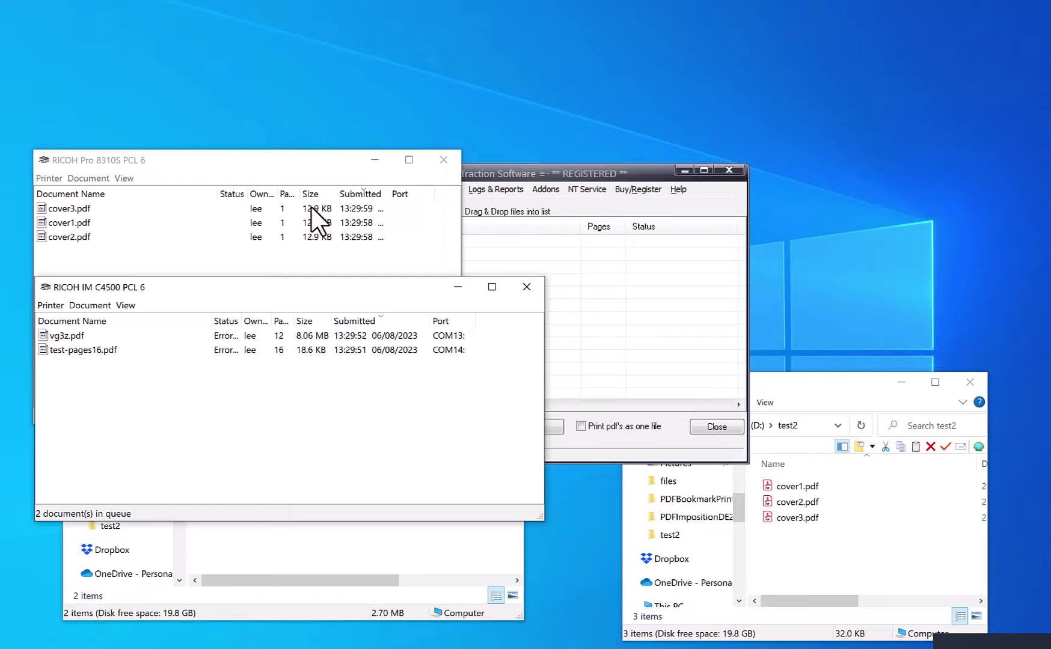
{"action": "left_click", "coordinate": [363, 195]}
{"action": "left_click", "coordinate": [503, 401]}
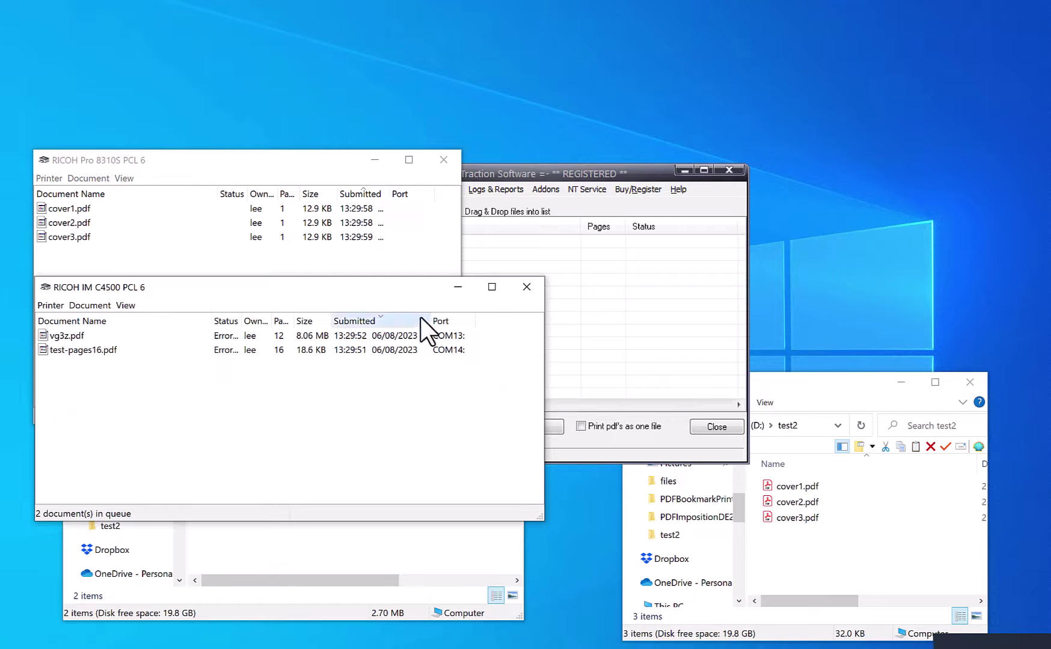
{"action": "left_click", "coordinate": [377, 320]}
Move the RICOH IM C4500 and RICOH Pro 8310S queue windows aside and close both.
{"action": "left_click_drag", "start_coordinate": [152, 161], "coordinate": [761, 369]}
{"action": "left_click_drag", "start_coordinate": [253, 292], "coordinate": [372, 517]}
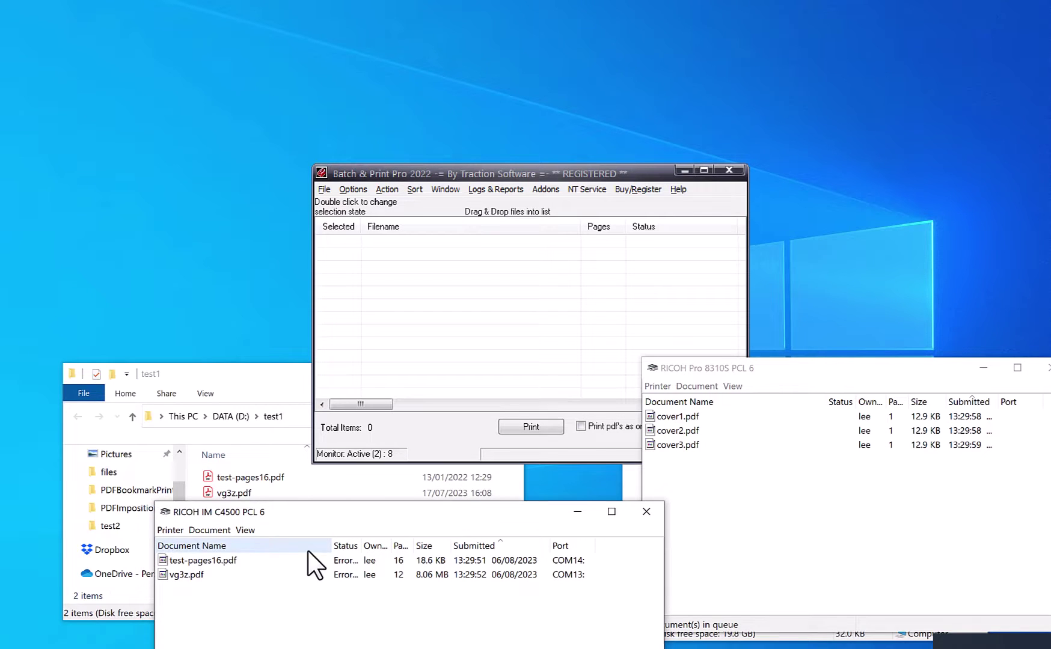
{"action": "left_click", "coordinate": [646, 514]}
{"action": "left_click_drag", "start_coordinate": [748, 371], "coordinate": [327, 494]}
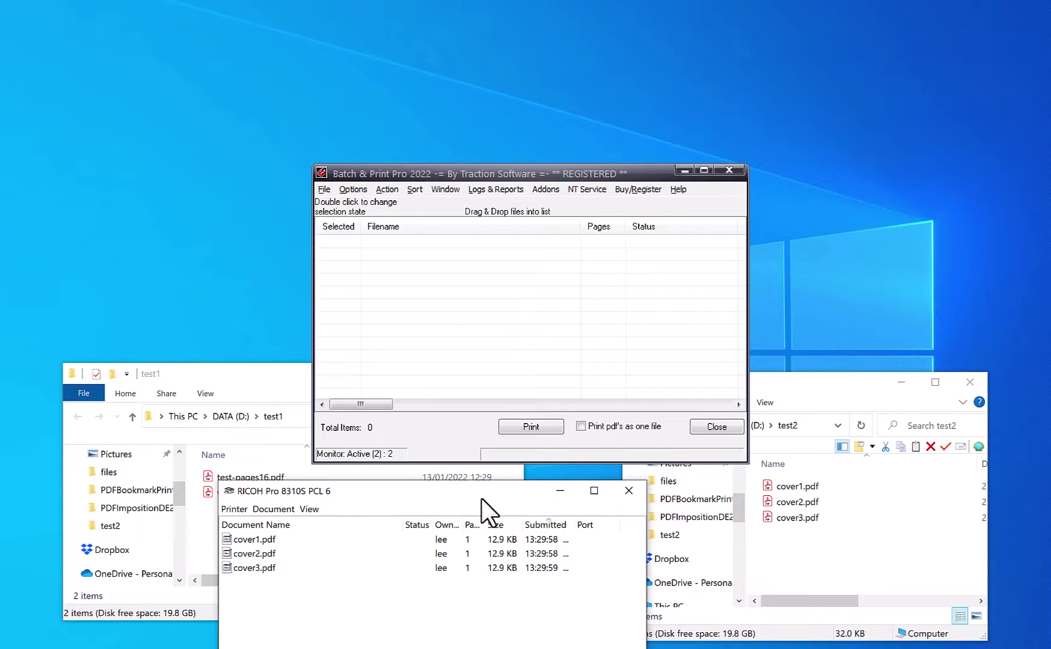
{"action": "left_click", "coordinate": [633, 491]}
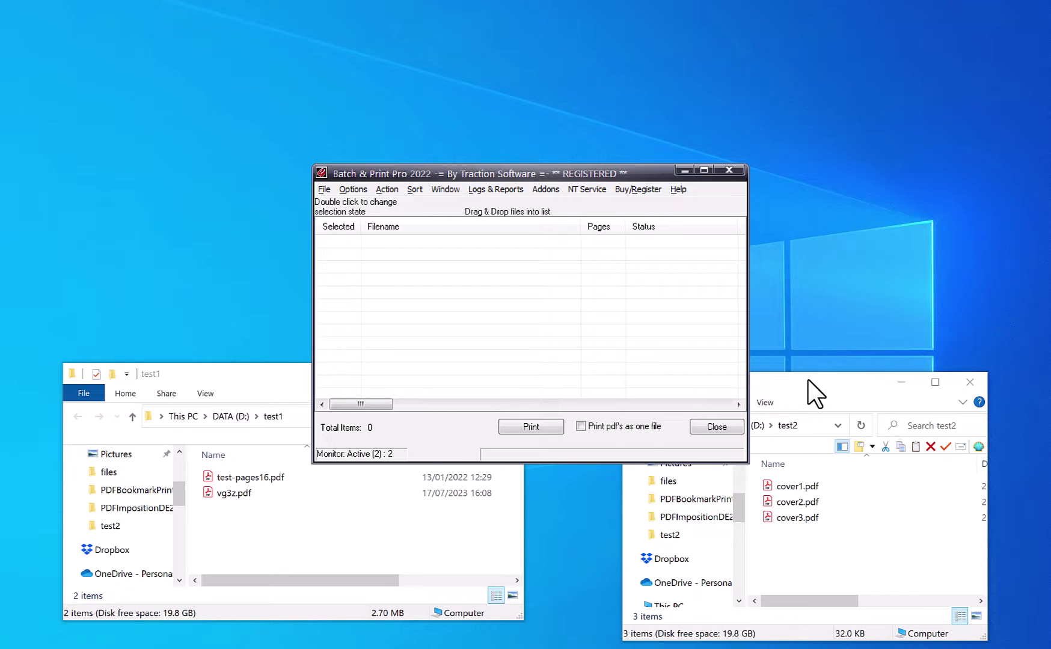
Bring the test2 Explorer window to the front.
{"action": "left_click", "coordinate": [808, 380]}
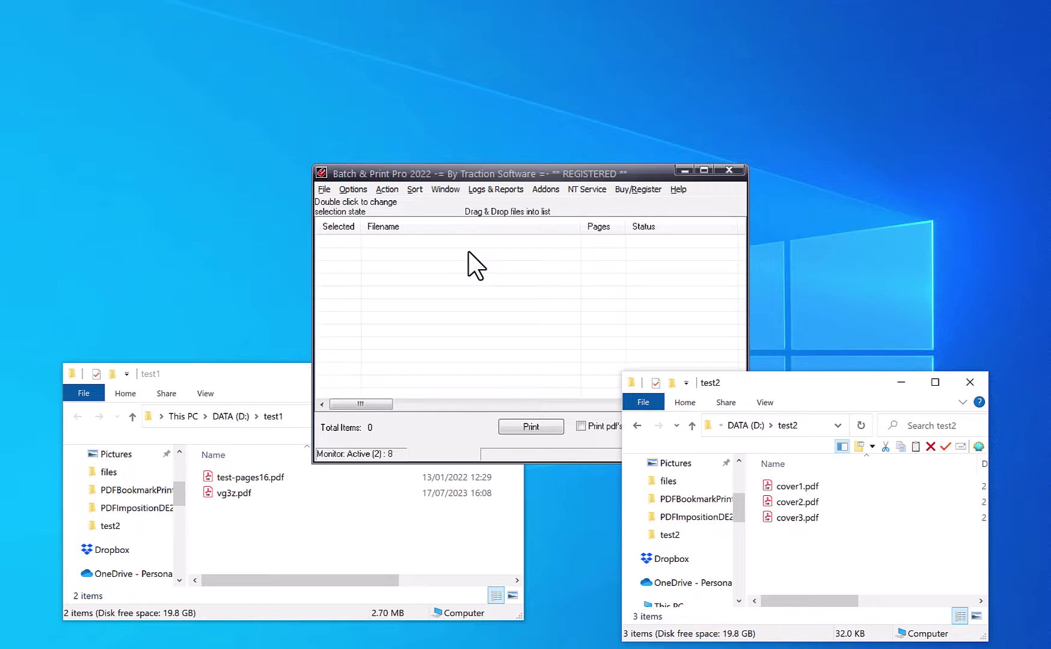
Reopen Directory Monitor Setup and select the D:\test2 row, then the D:\test1 row.
{"action": "left_click", "coordinate": [353, 190]}
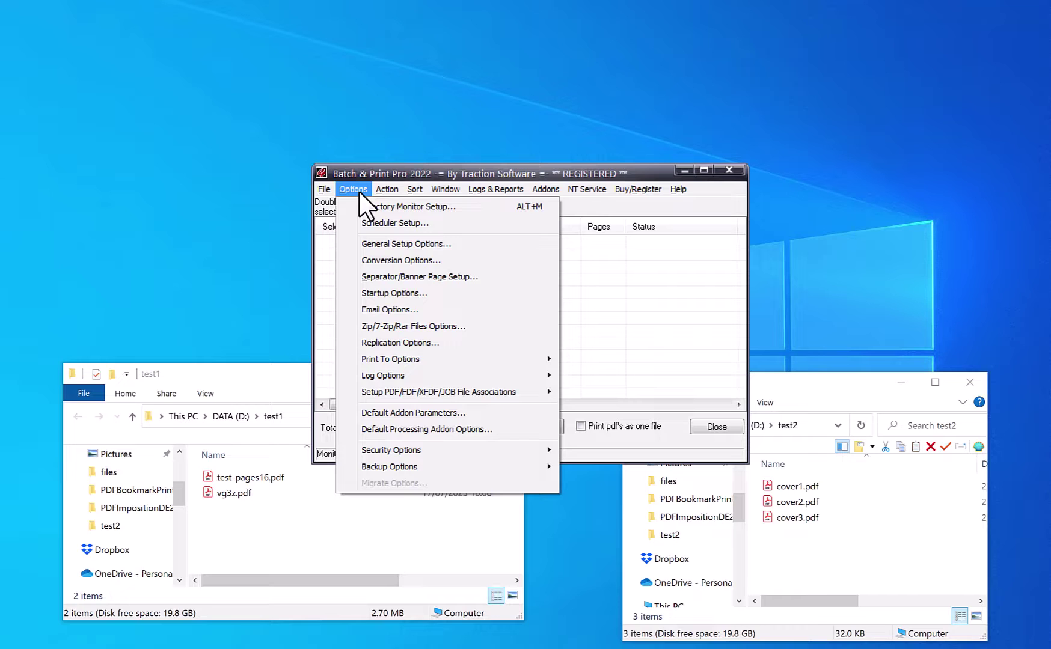
{"action": "left_click", "coordinate": [372, 205]}
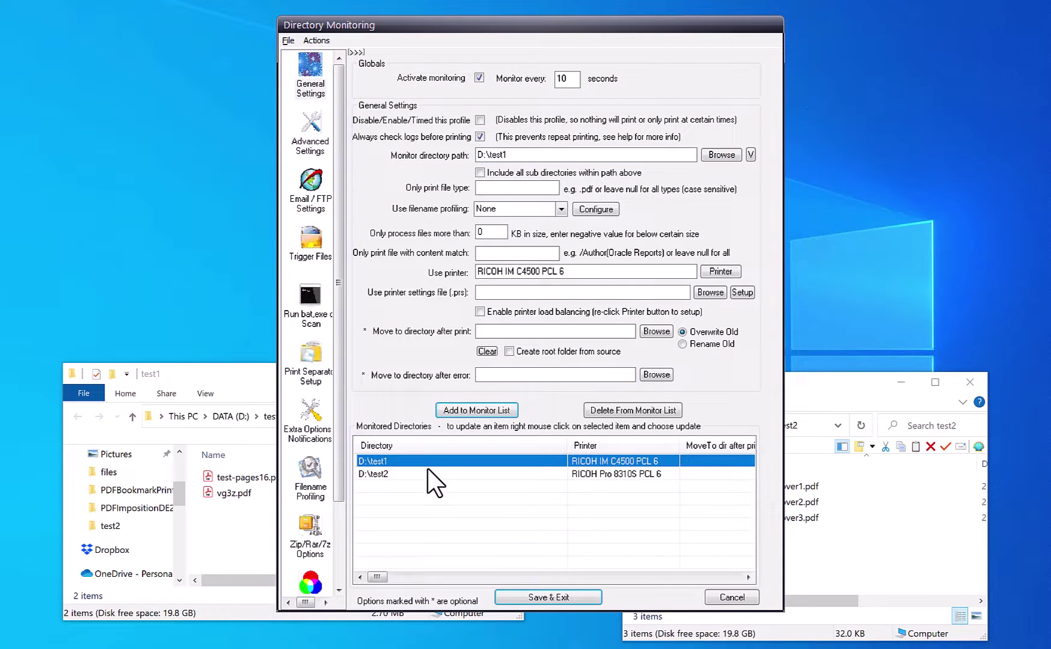
{"action": "left_click", "coordinate": [423, 473]}
{"action": "left_click", "coordinate": [424, 461]}
In Print Setup for D:\test1, choose RICOH IM C4500 PCL 6 with paper from Tray 2.
{"action": "left_click", "coordinate": [744, 294]}
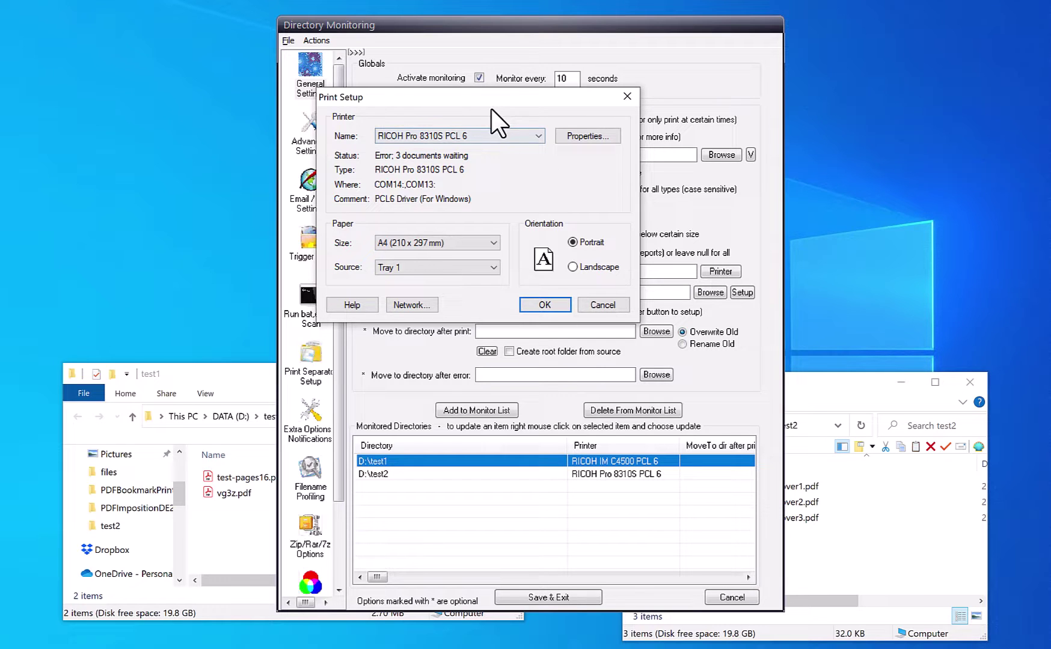
{"action": "left_click_drag", "start_coordinate": [471, 90], "coordinate": [547, 297]}
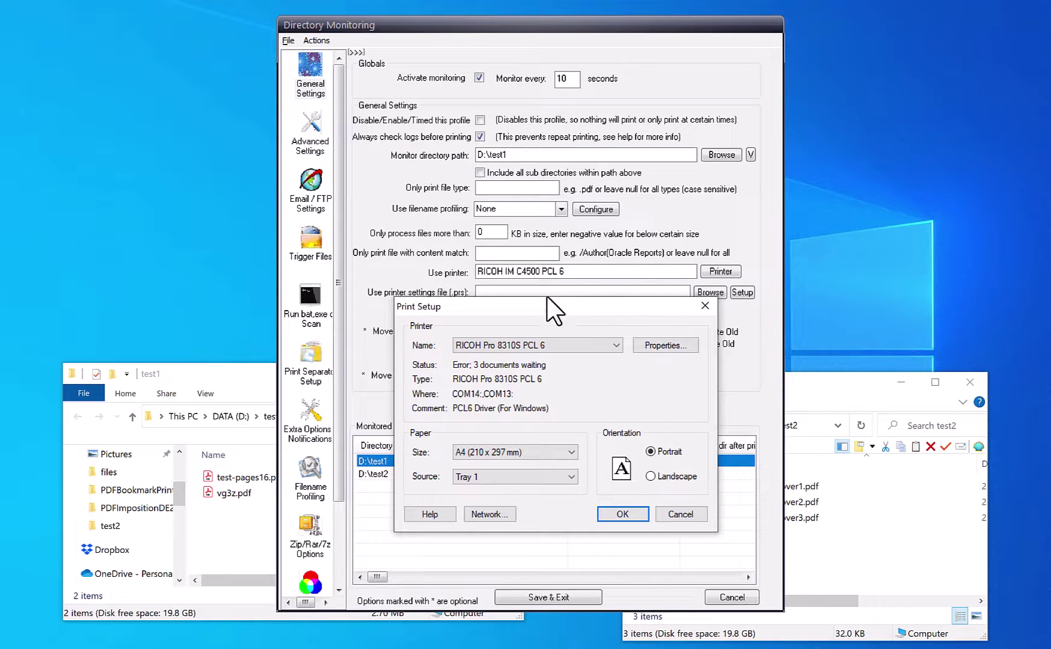
{"action": "left_click", "coordinate": [617, 346]}
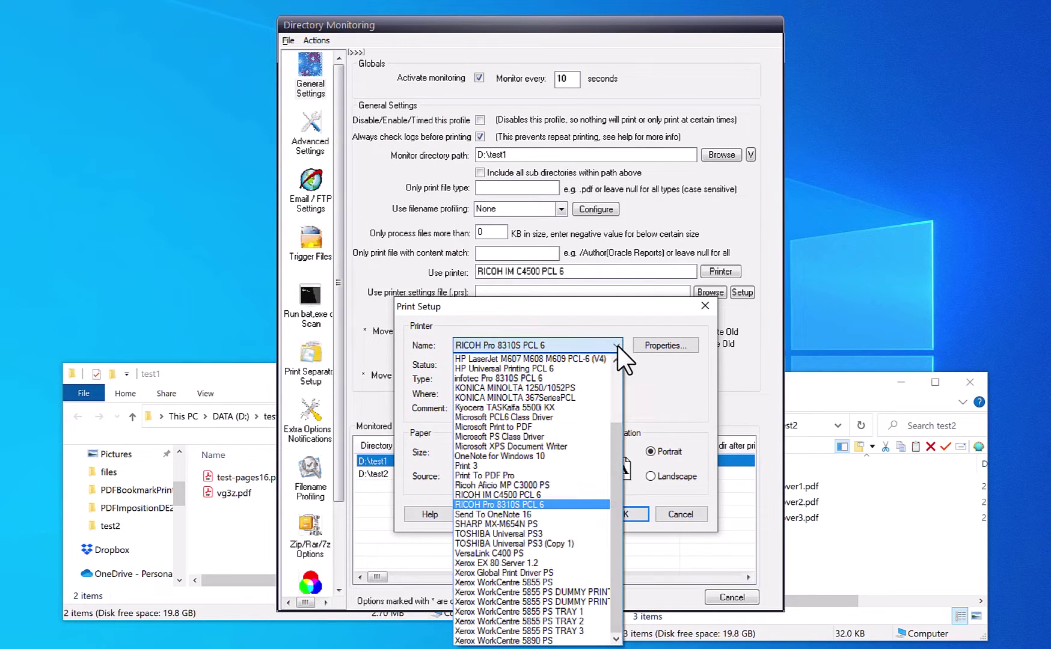
{"action": "left_click", "coordinate": [554, 494]}
{"action": "left_click", "coordinate": [569, 477]}
{"action": "left_click", "coordinate": [535, 519]}
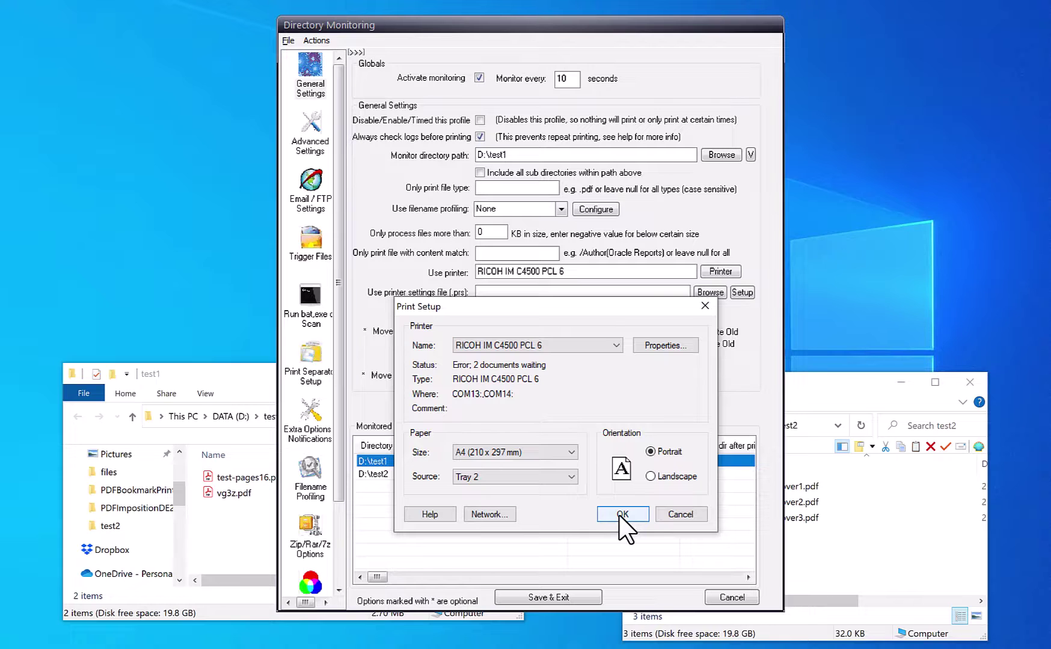
{"action": "left_click", "coordinate": [676, 345]}
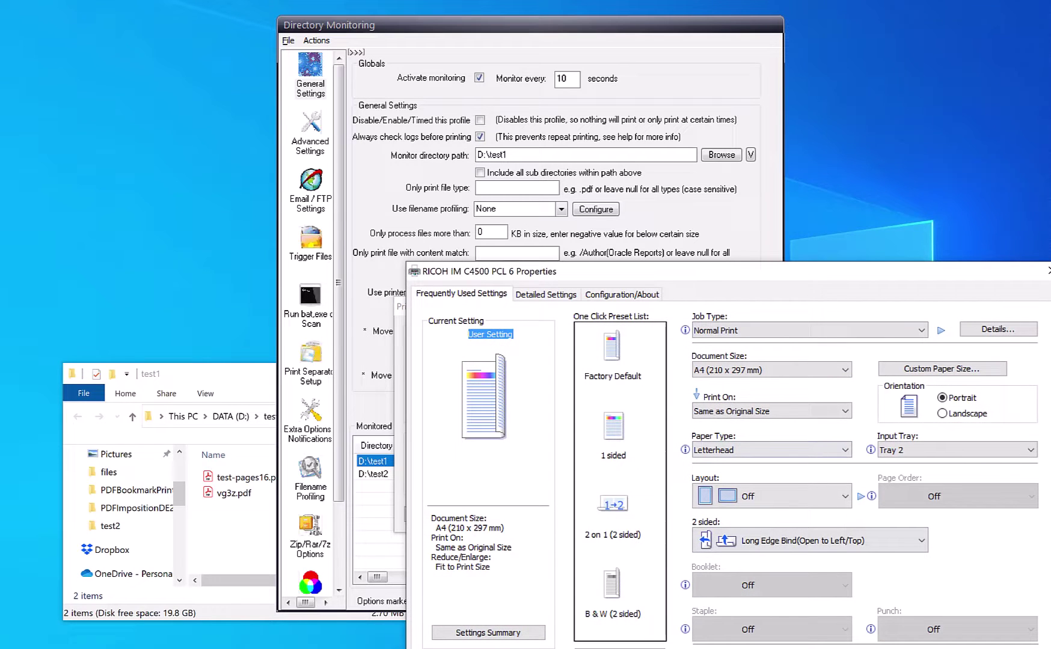
{"action": "left_click_drag", "start_coordinate": [724, 273], "coordinate": [647, 155]}
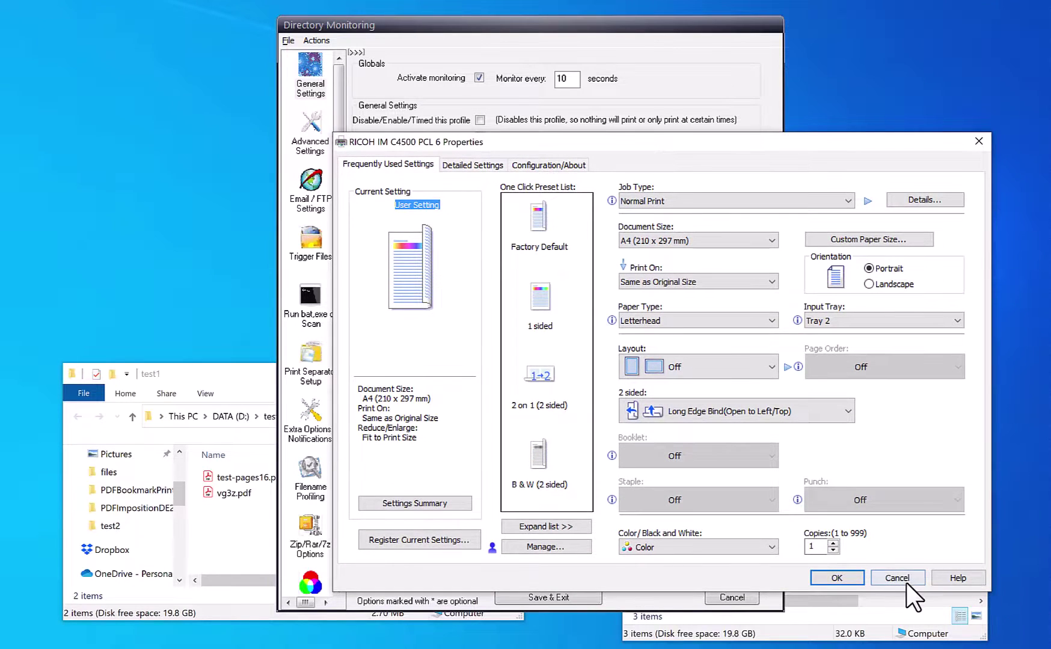
{"action": "left_click", "coordinate": [903, 580]}
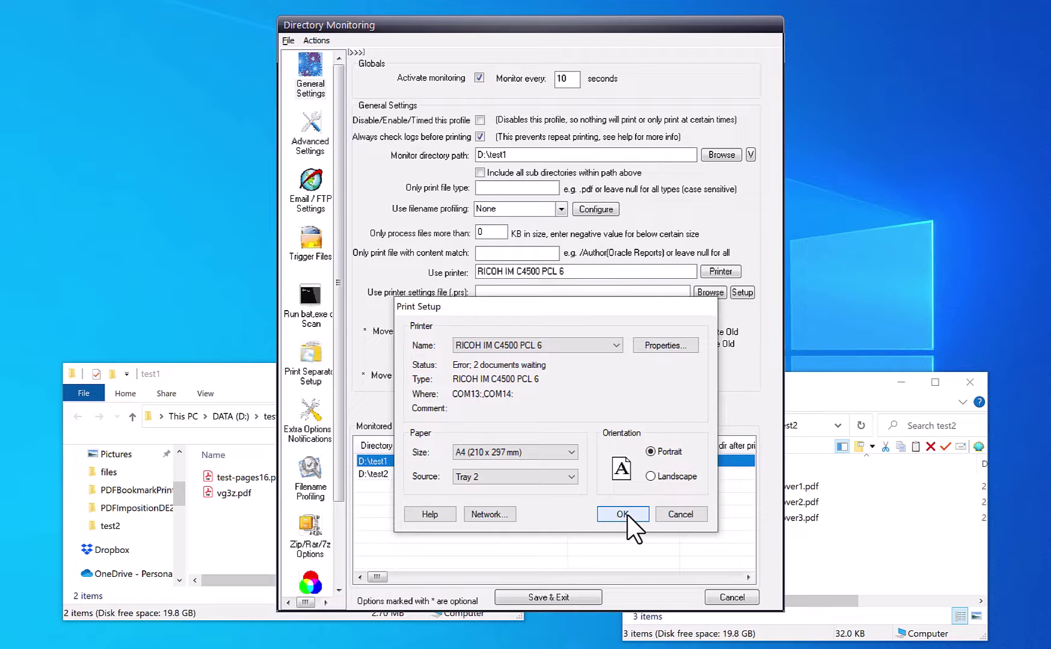
Accept the print setup and save the printer settings file as 1.prs.
{"action": "left_click", "coordinate": [622, 515]}
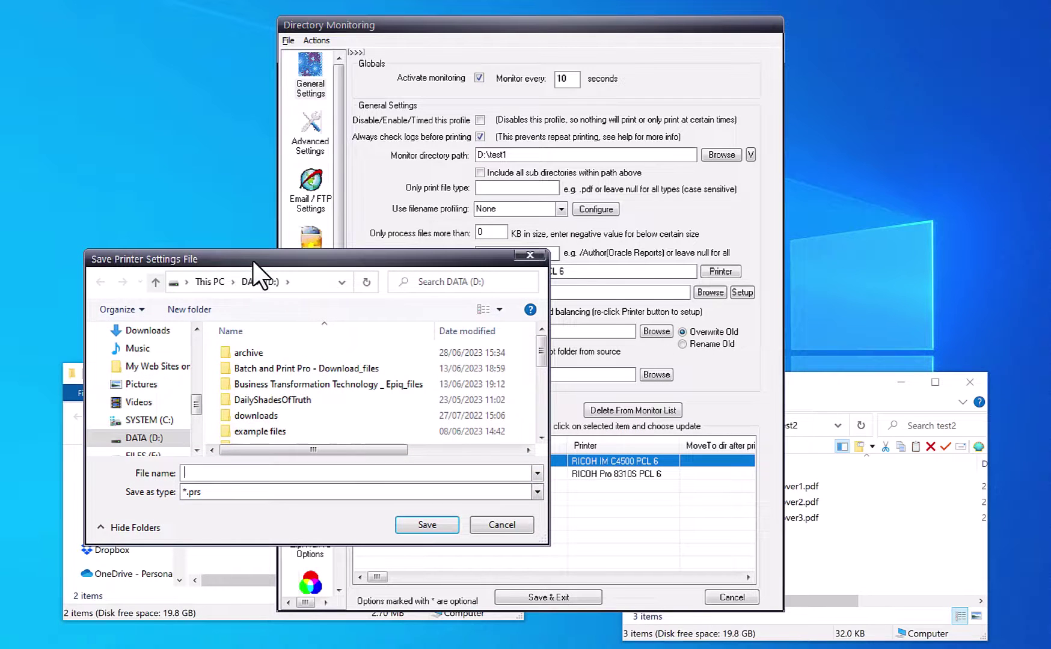
{"action": "left_click_drag", "start_coordinate": [253, 259], "coordinate": [314, 262]}
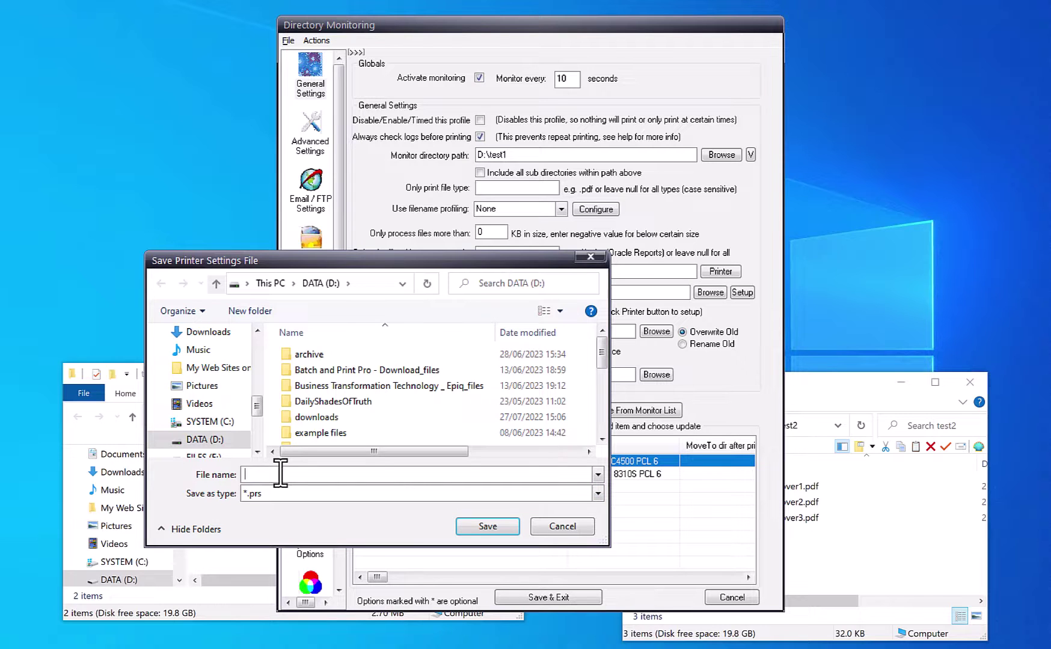
{"action": "type", "text": "1"}
{"action": "key", "text": "Escape"}
{"action": "left_click", "coordinate": [490, 526]}
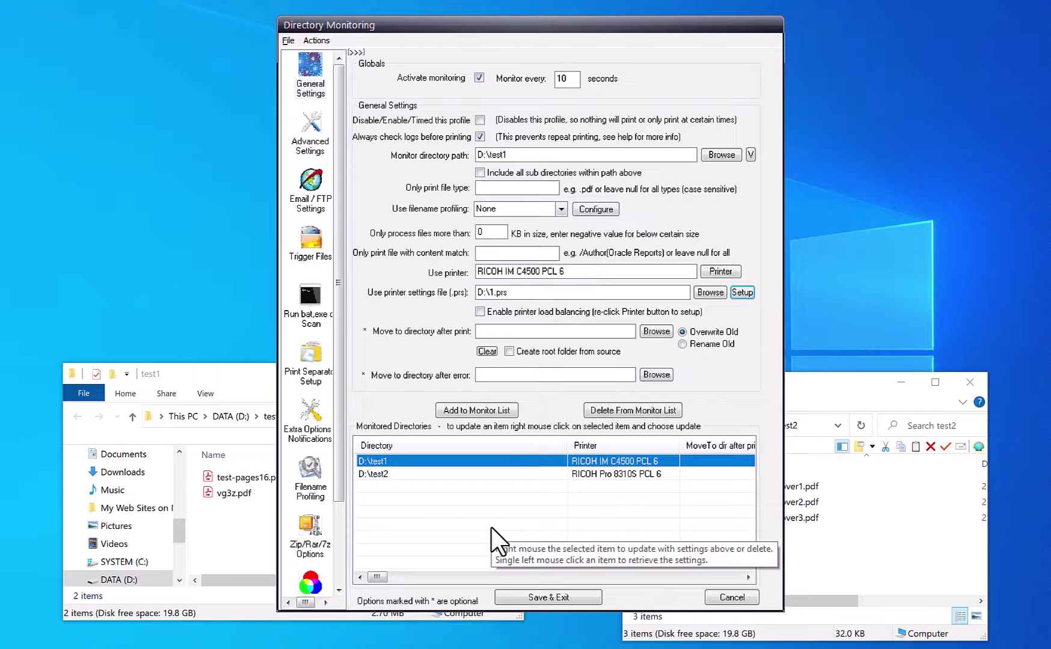
Keep the D:\test1 changes, then set D:\test2 to RICOH Pro 8310S PCL 6 with Tray 3.
{"action": "left_click", "coordinate": [439, 473]}
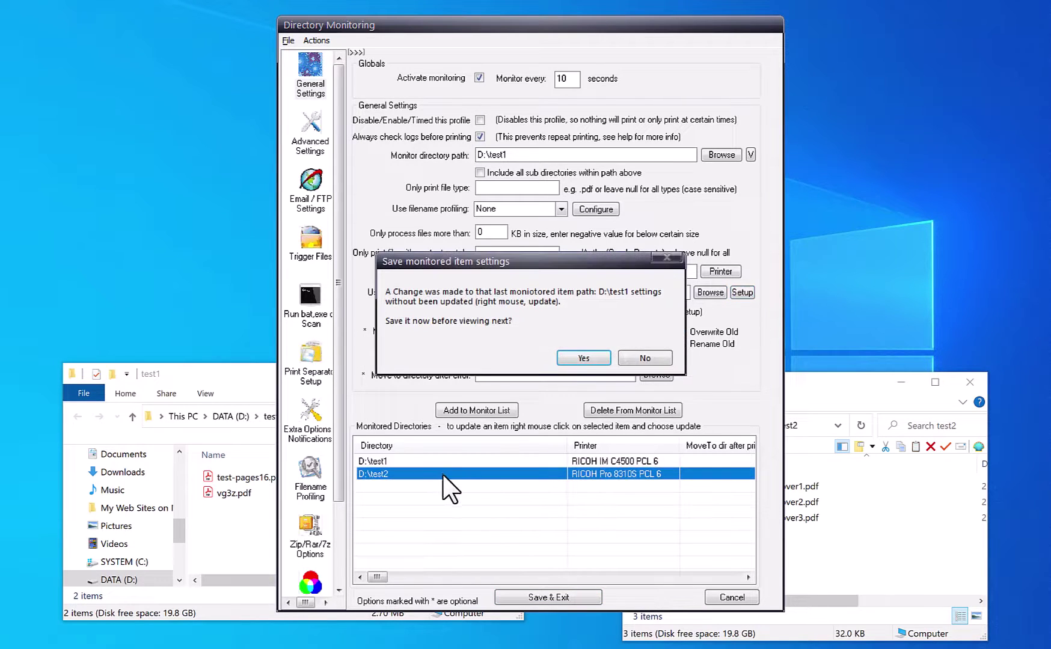
{"action": "left_click", "coordinate": [583, 358]}
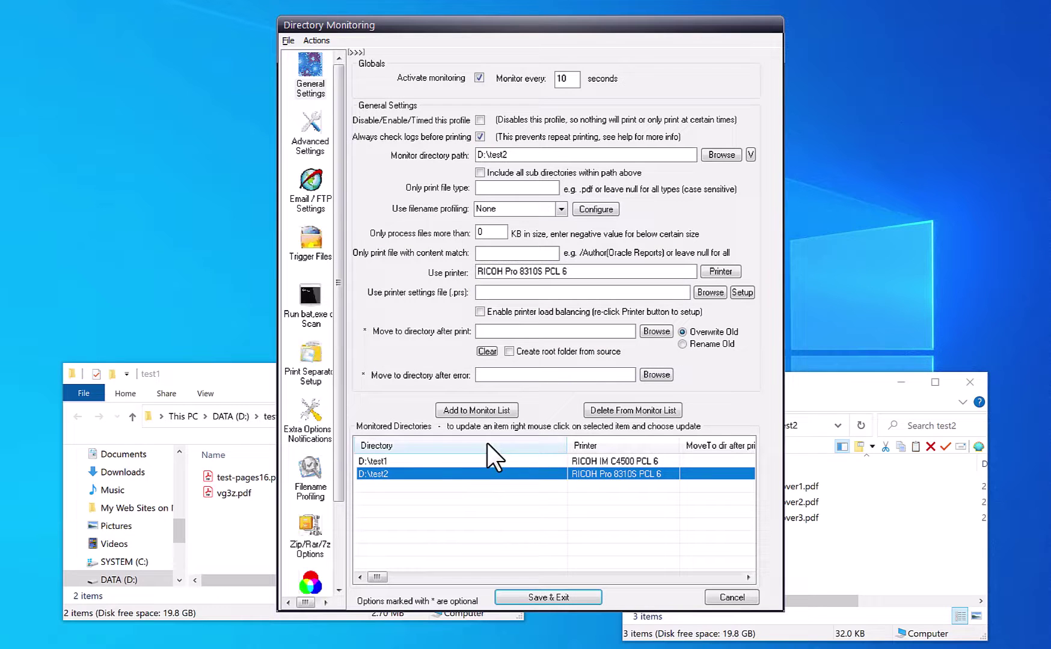
{"action": "left_click", "coordinate": [743, 292]}
{"action": "left_click_drag", "start_coordinate": [491, 101], "coordinate": [604, 306]}
{"action": "left_click", "coordinate": [625, 339]}
{"action": "left_click", "coordinate": [566, 501]}
{"action": "left_click", "coordinate": [584, 473]}
{"action": "left_click", "coordinate": [556, 512]}
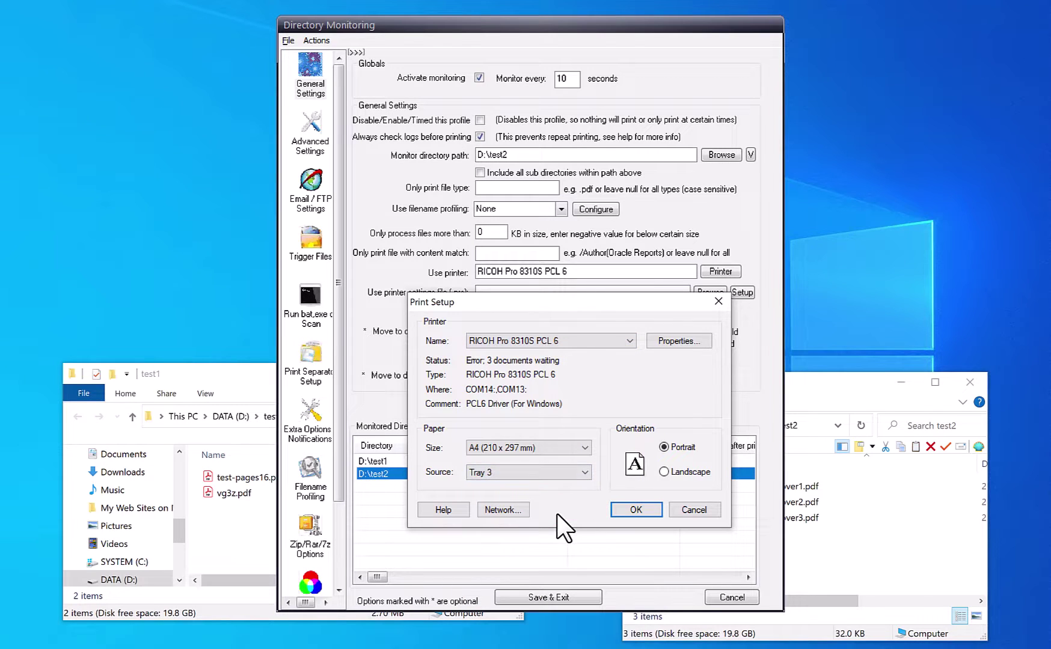
Accept the print setup and save the D:\test2 printer settings file as 2.prs.
{"action": "left_click", "coordinate": [636, 510]}
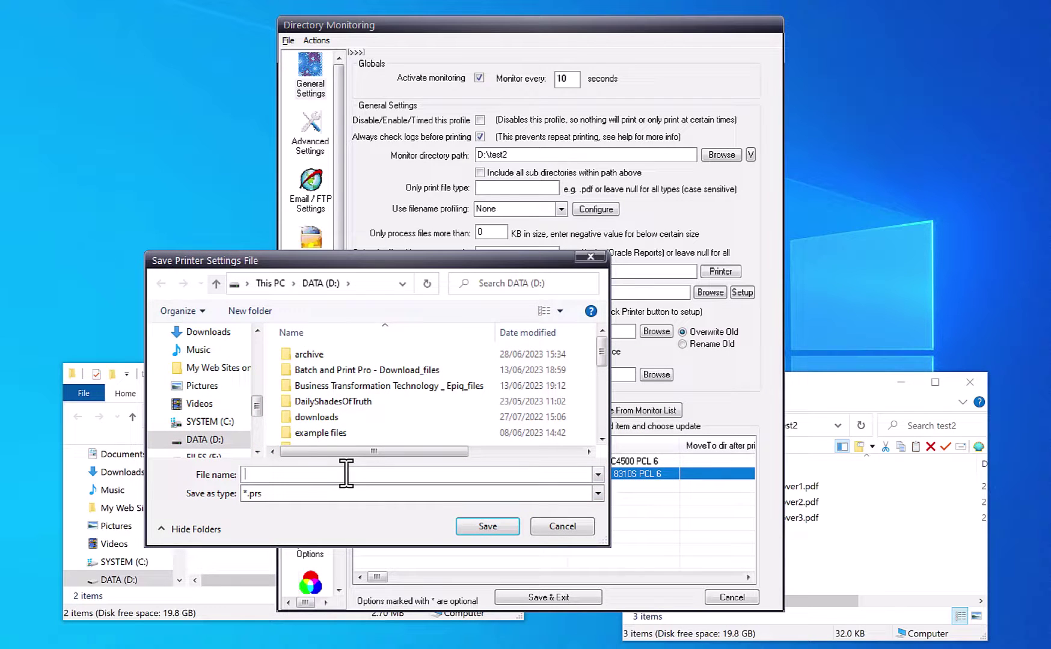
{"action": "left_click_drag", "start_coordinate": [315, 262], "coordinate": [507, 275]}
{"action": "type", "text": "2"}
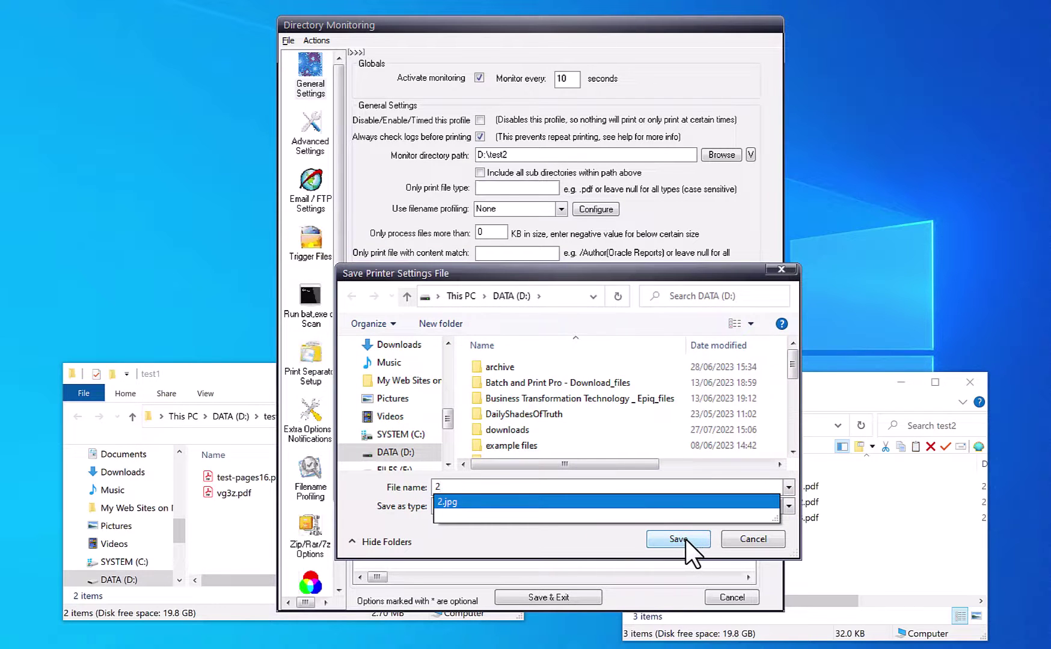
{"action": "left_click", "coordinate": [685, 539]}
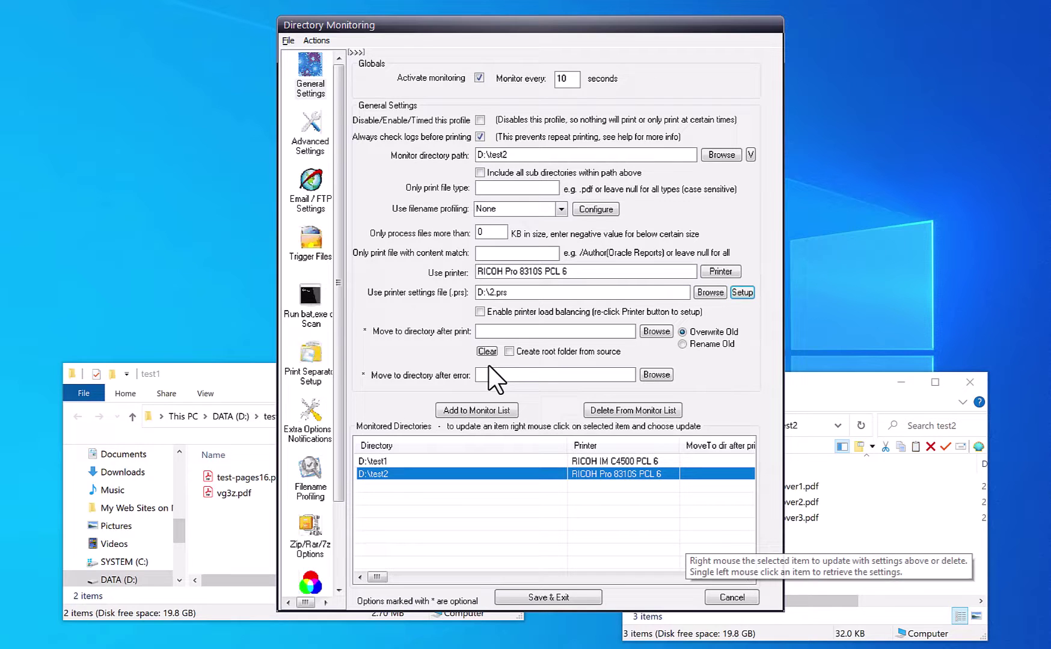
Save & Exit the monitoring setup, then Clear Print Log under Logs & Reports > Print Log.
{"action": "left_click", "coordinate": [543, 598]}
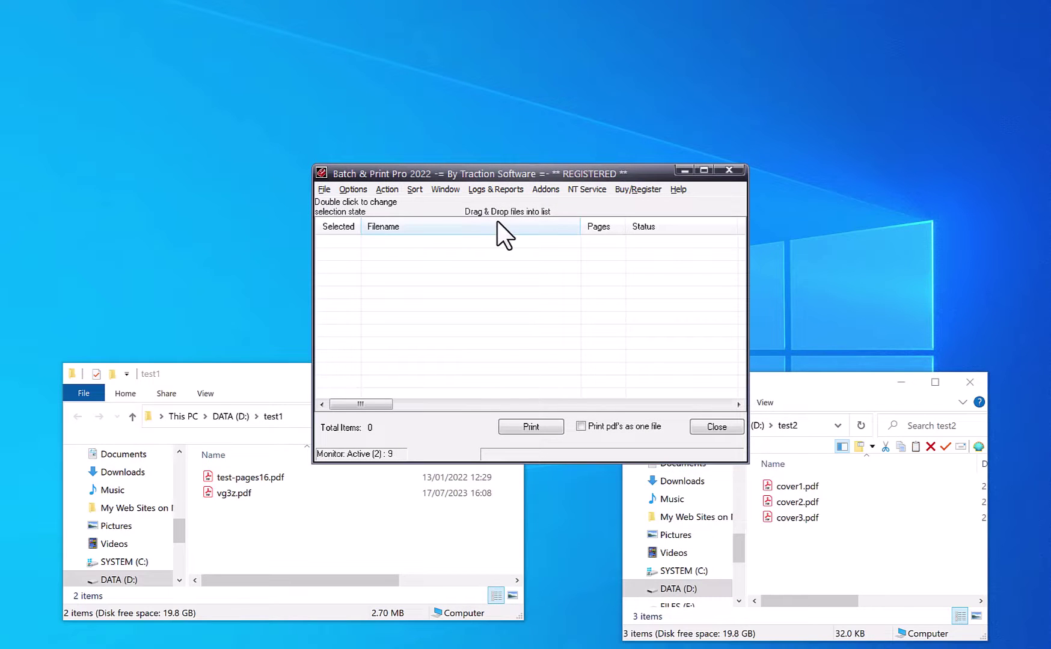
{"action": "left_click", "coordinate": [501, 191]}
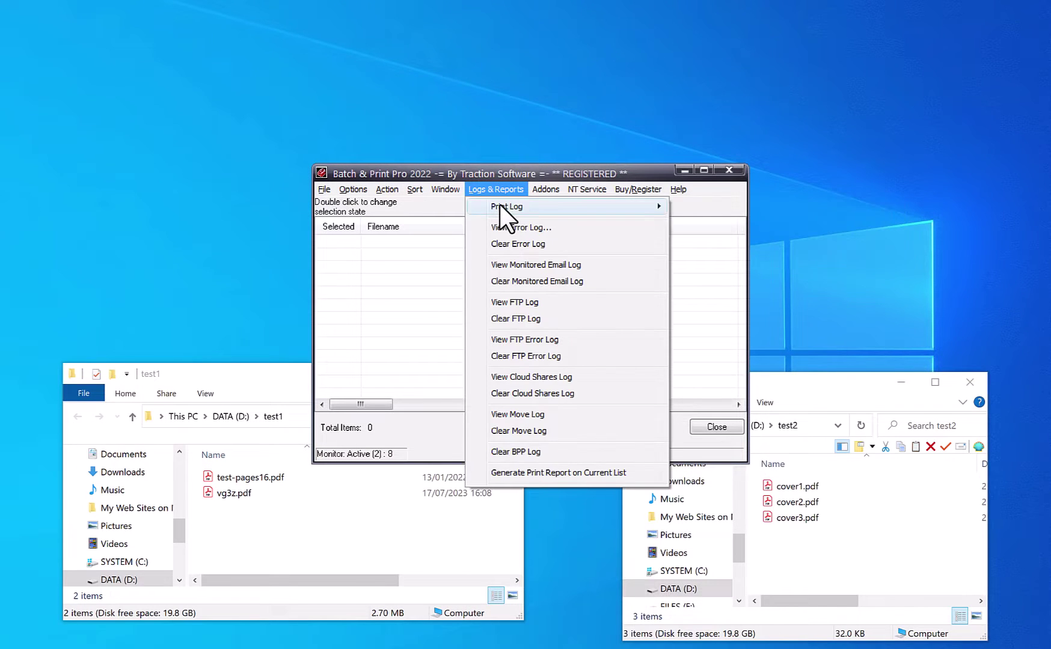
{"action": "mouse_move", "coordinate": [499, 206]}
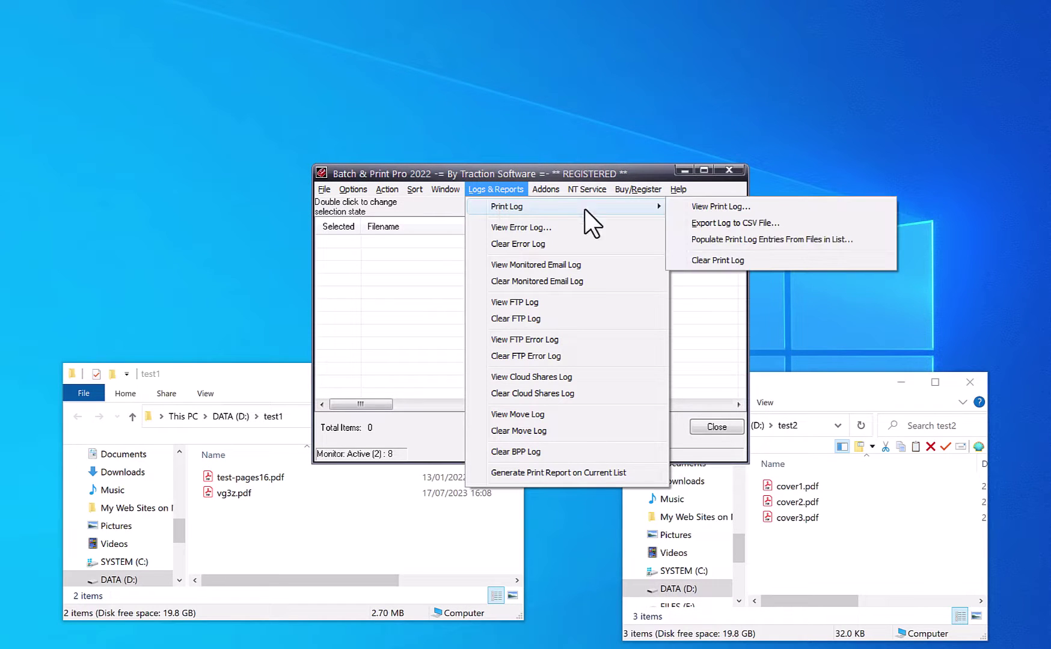
{"action": "left_click", "coordinate": [715, 260]}
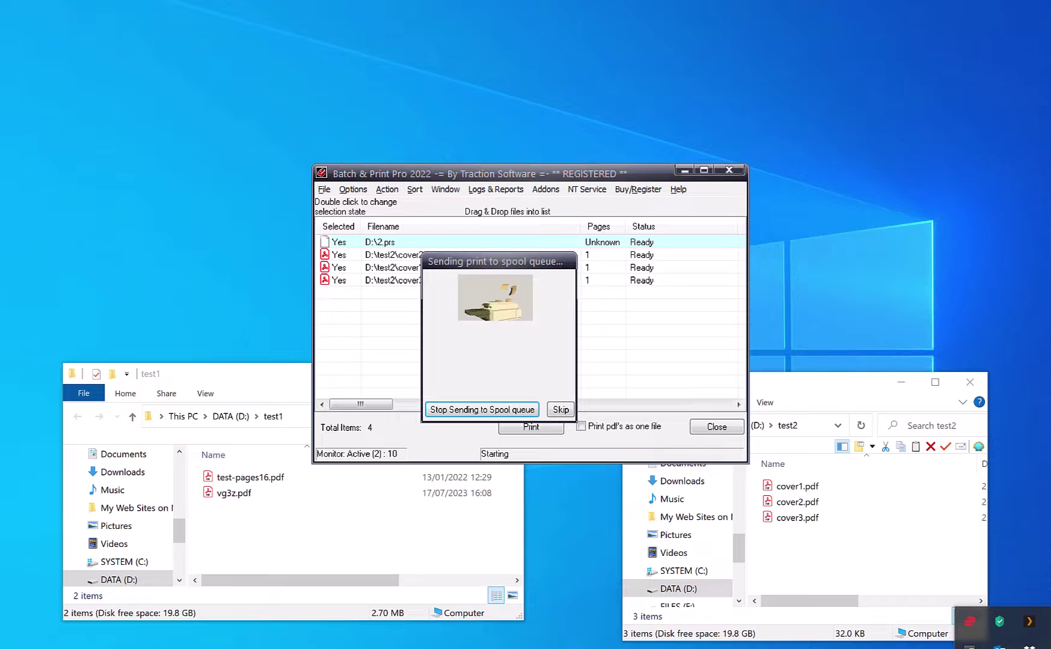
Sort the RICOH Pro 8310S queue by Submitted and inspect the first cover1.pdf job's properties.
{"action": "left_click_drag", "start_coordinate": [328, 490], "coordinate": [536, 345]}
{"action": "left_click", "coordinate": [737, 385]}
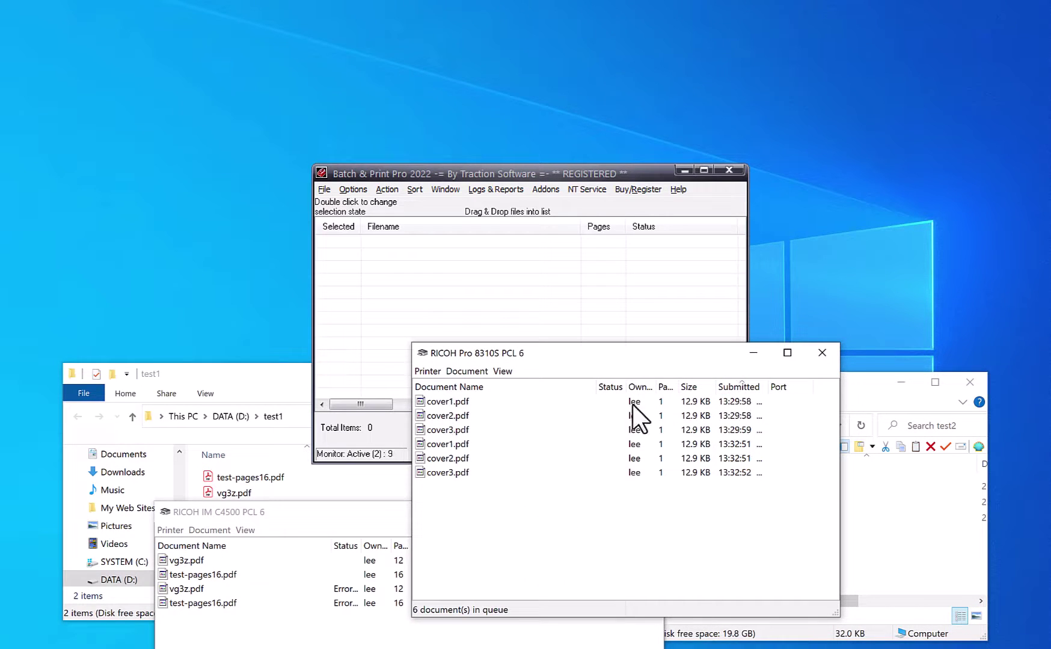
{"action": "right_click", "coordinate": [448, 404]}
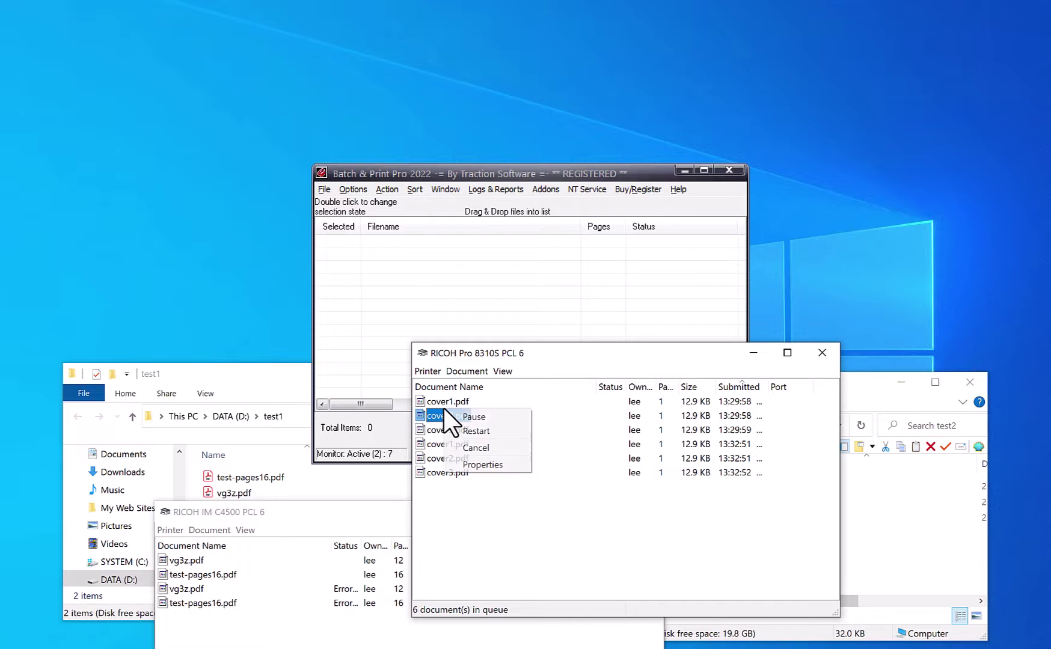
{"action": "left_click", "coordinate": [526, 463]}
{"action": "left_click_drag", "start_coordinate": [729, 289], "coordinate": [460, 173]}
{"action": "left_click_drag", "start_coordinate": [701, 170], "coordinate": [599, 159]}
{"action": "left_click", "coordinate": [658, 578]}
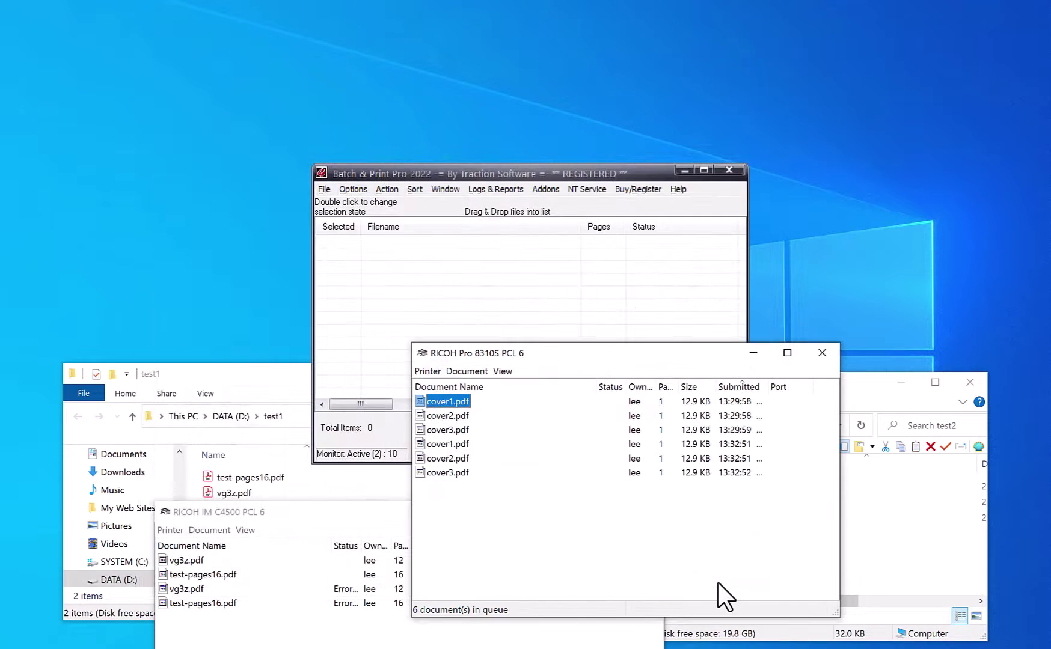
Check that the newer cover1.pdf job's properties show Input Tray 3.
{"action": "right_click", "coordinate": [453, 446]}
{"action": "left_click", "coordinate": [498, 495]}
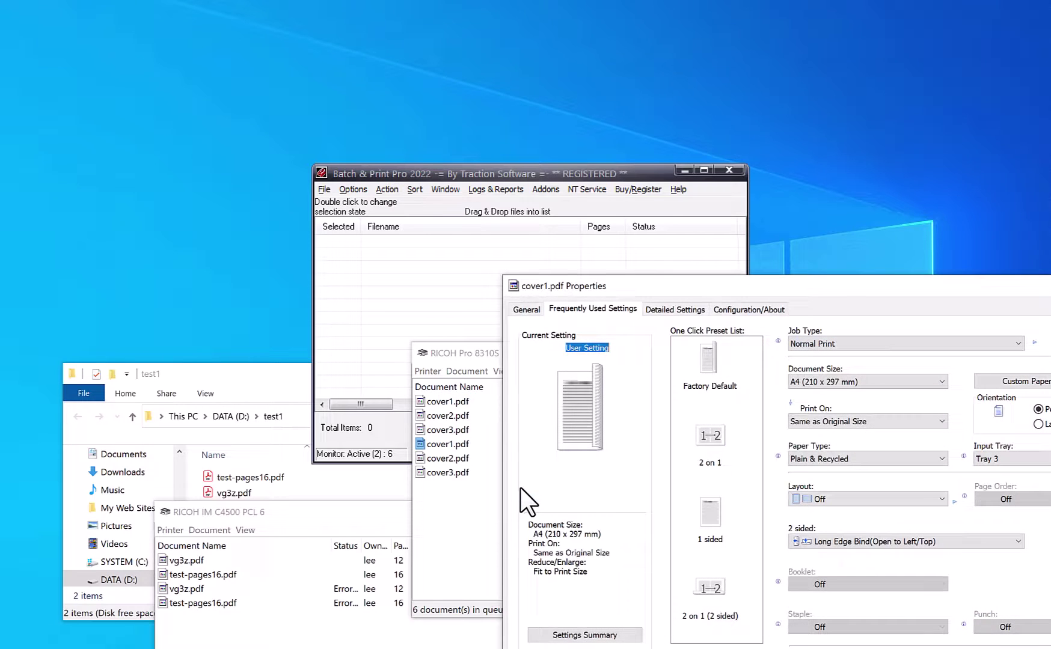
{"action": "left_click_drag", "start_coordinate": [949, 294], "coordinate": [670, 220]}
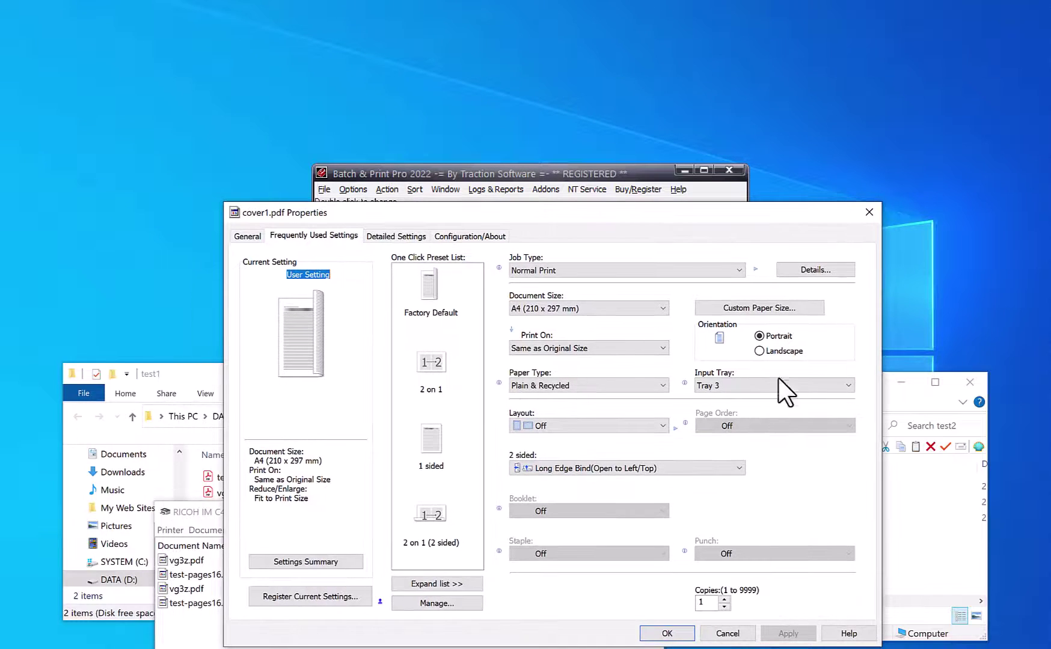
{"action": "left_click", "coordinate": [747, 633]}
Bring the RICOH IM C4500 queue forward and sort its jobs by Submitted.
{"action": "left_click", "coordinate": [247, 512]}
{"action": "left_click_drag", "start_coordinate": [250, 514], "coordinate": [300, 346]}
{"action": "left_click", "coordinate": [539, 377]}
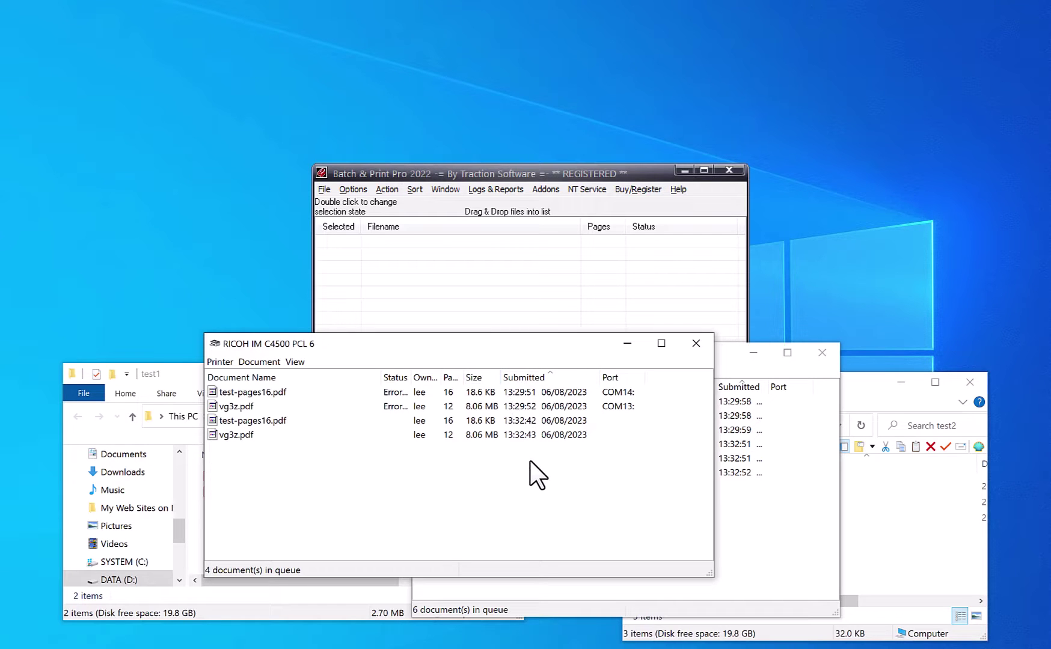
Inspect the input tray setting of the first test-pages16.pdf job on RICOH IM C4500.
{"action": "right_click", "coordinate": [258, 395]}
{"action": "left_click", "coordinate": [305, 447]}
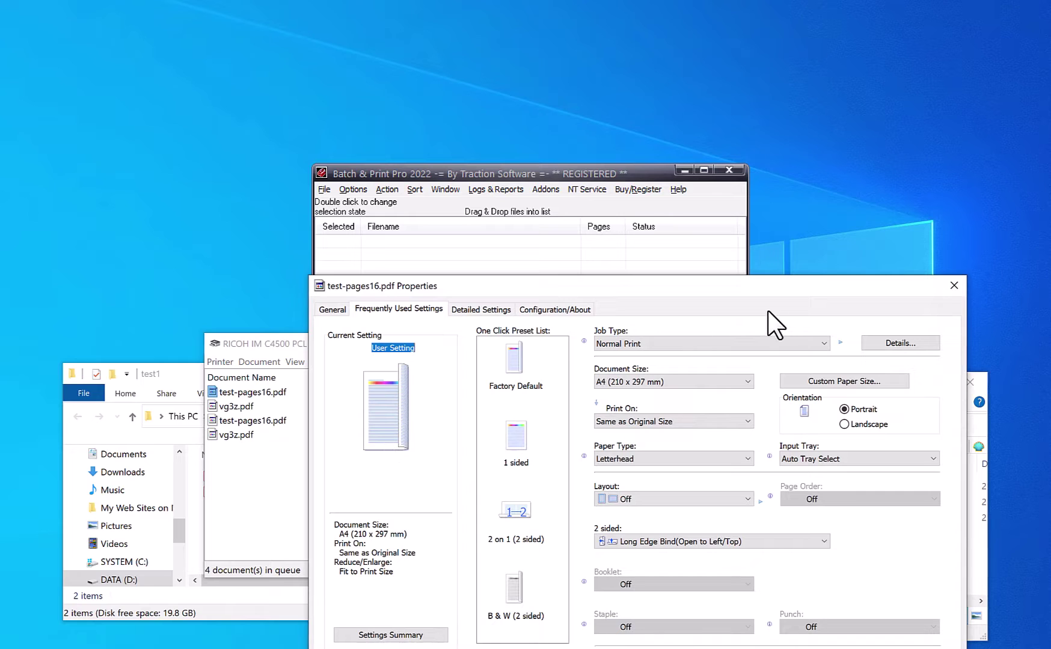
{"action": "left_click", "coordinate": [849, 272]}
Confirm the newer test-pages16.pdf job uses Tray 2, Letterhead paper, then return to Batch & Print Pro.
{"action": "right_click", "coordinate": [244, 421]}
{"action": "left_click", "coordinate": [287, 477]}
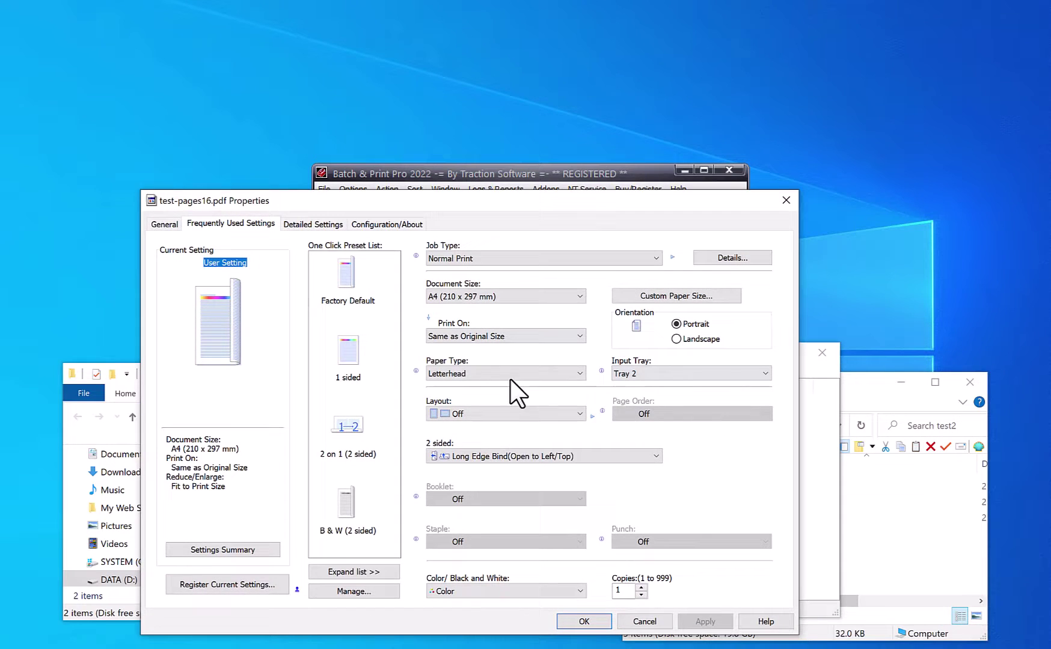
{"action": "left_click", "coordinate": [647, 622]}
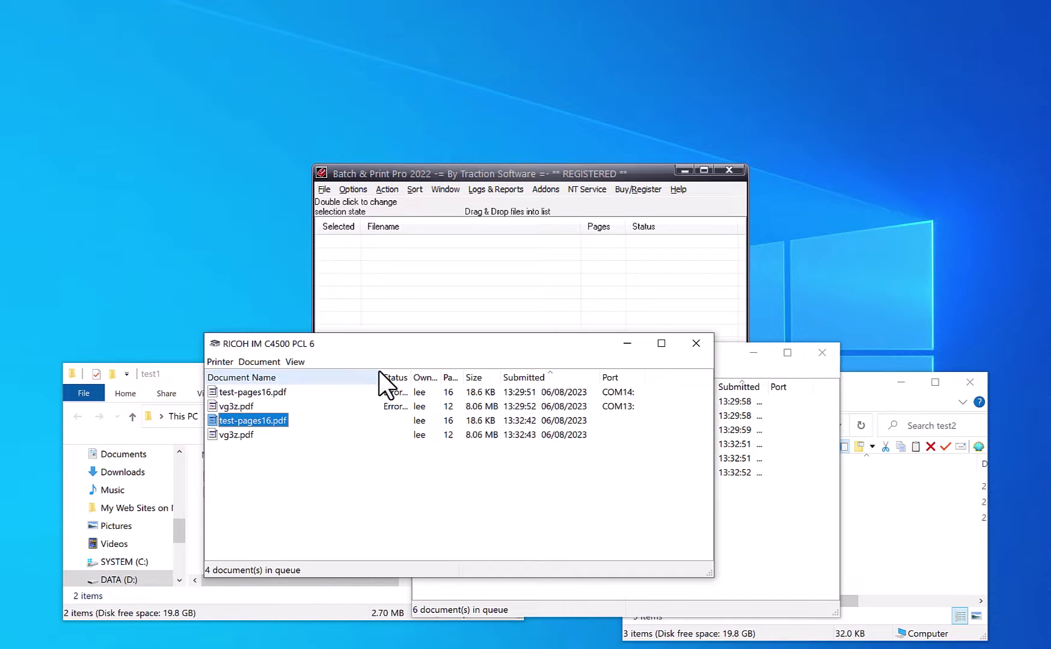
{"action": "left_click", "coordinate": [350, 321]}
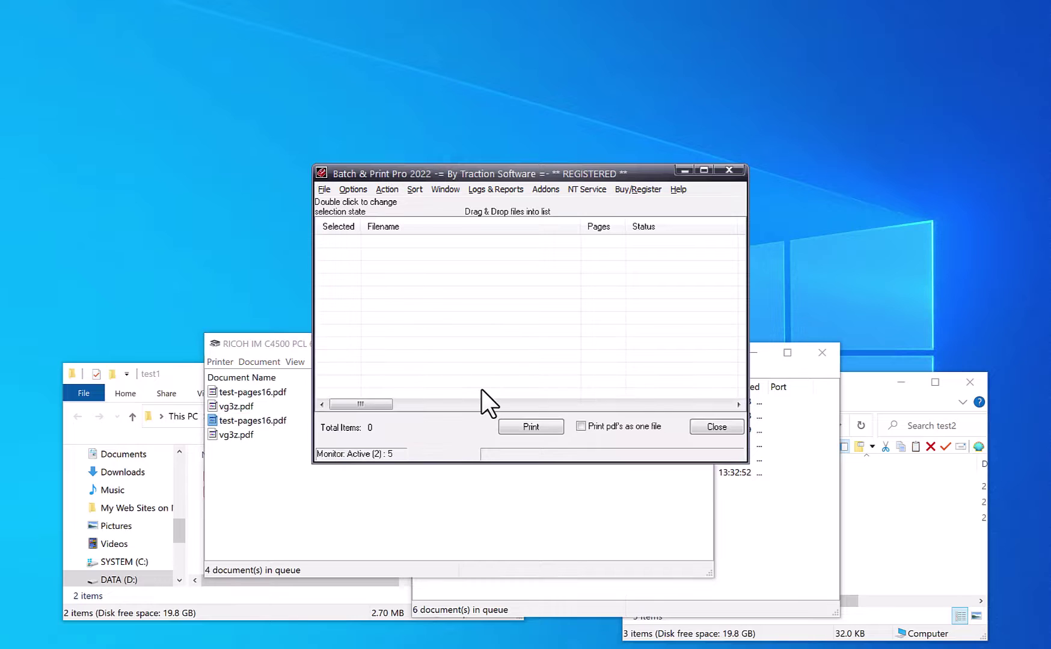